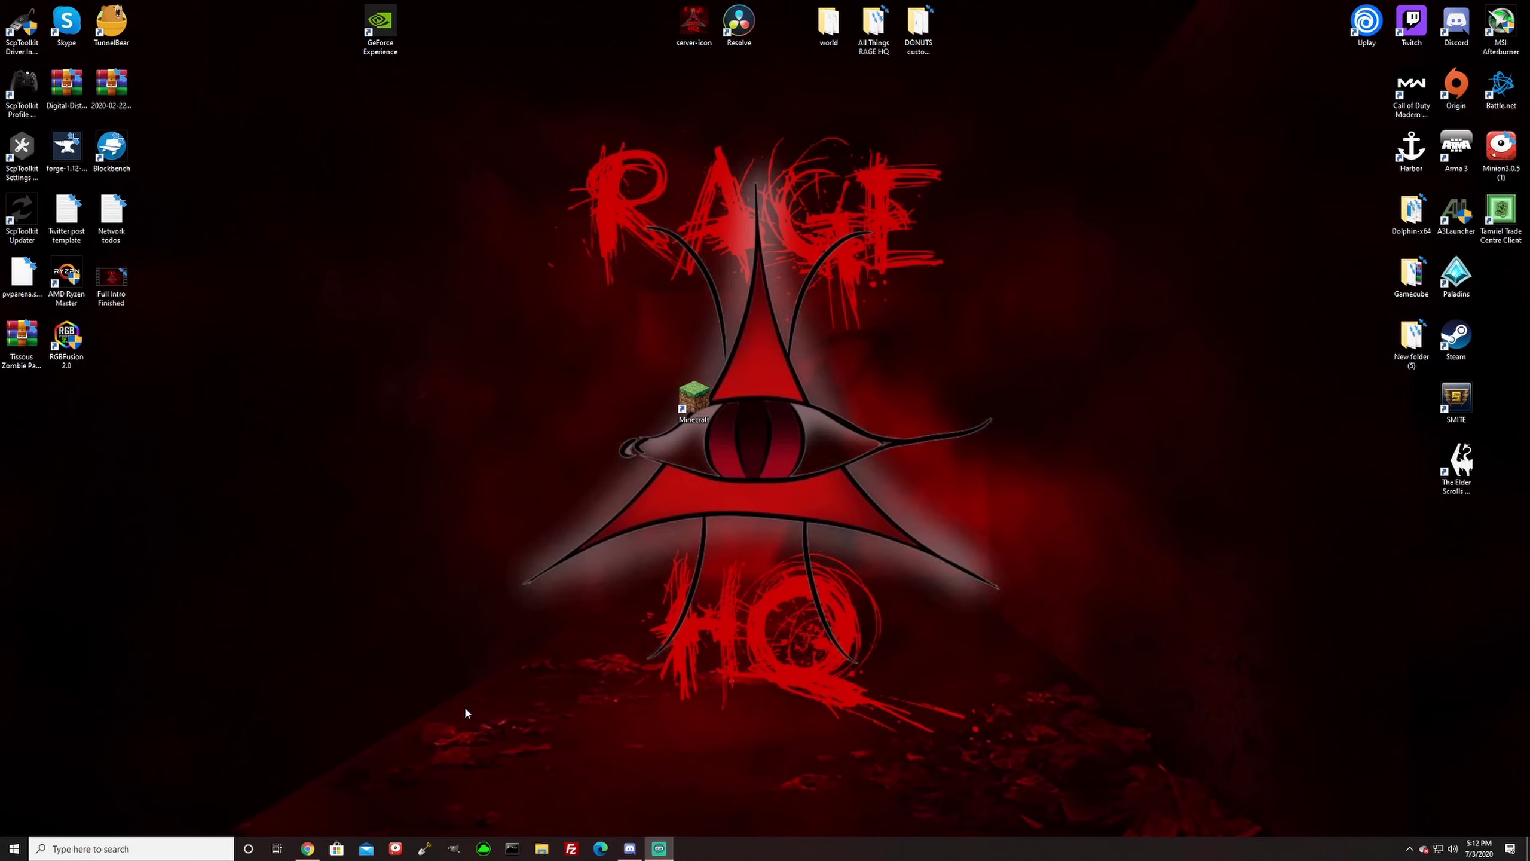
# - Open the Minecraft Launcher and check which Java Edition installations can be chosen for play
pyautogui.doubleClick(693, 398)
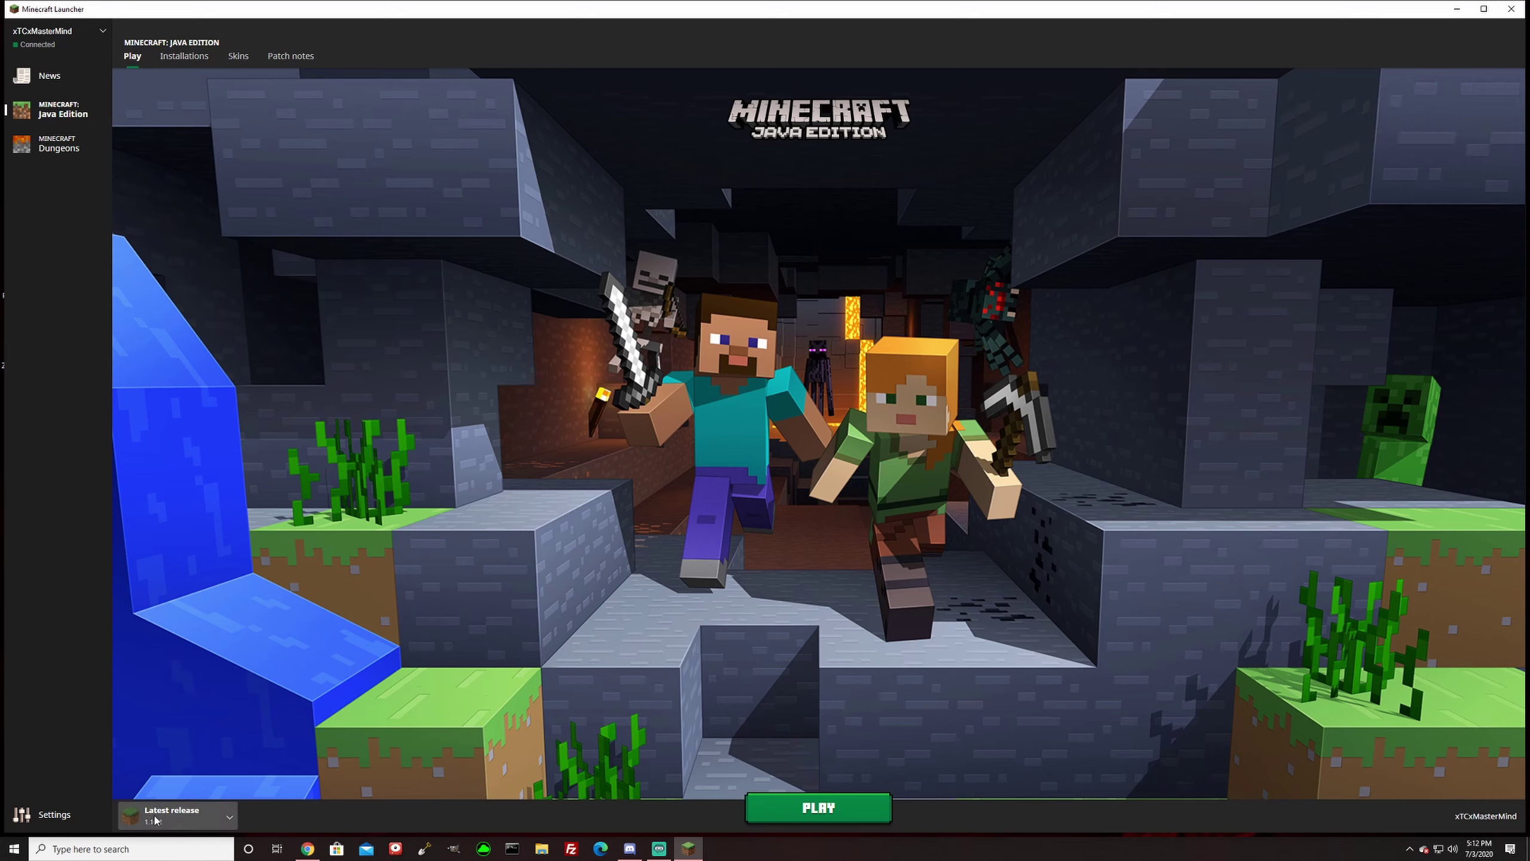
pyautogui.click(208, 828)
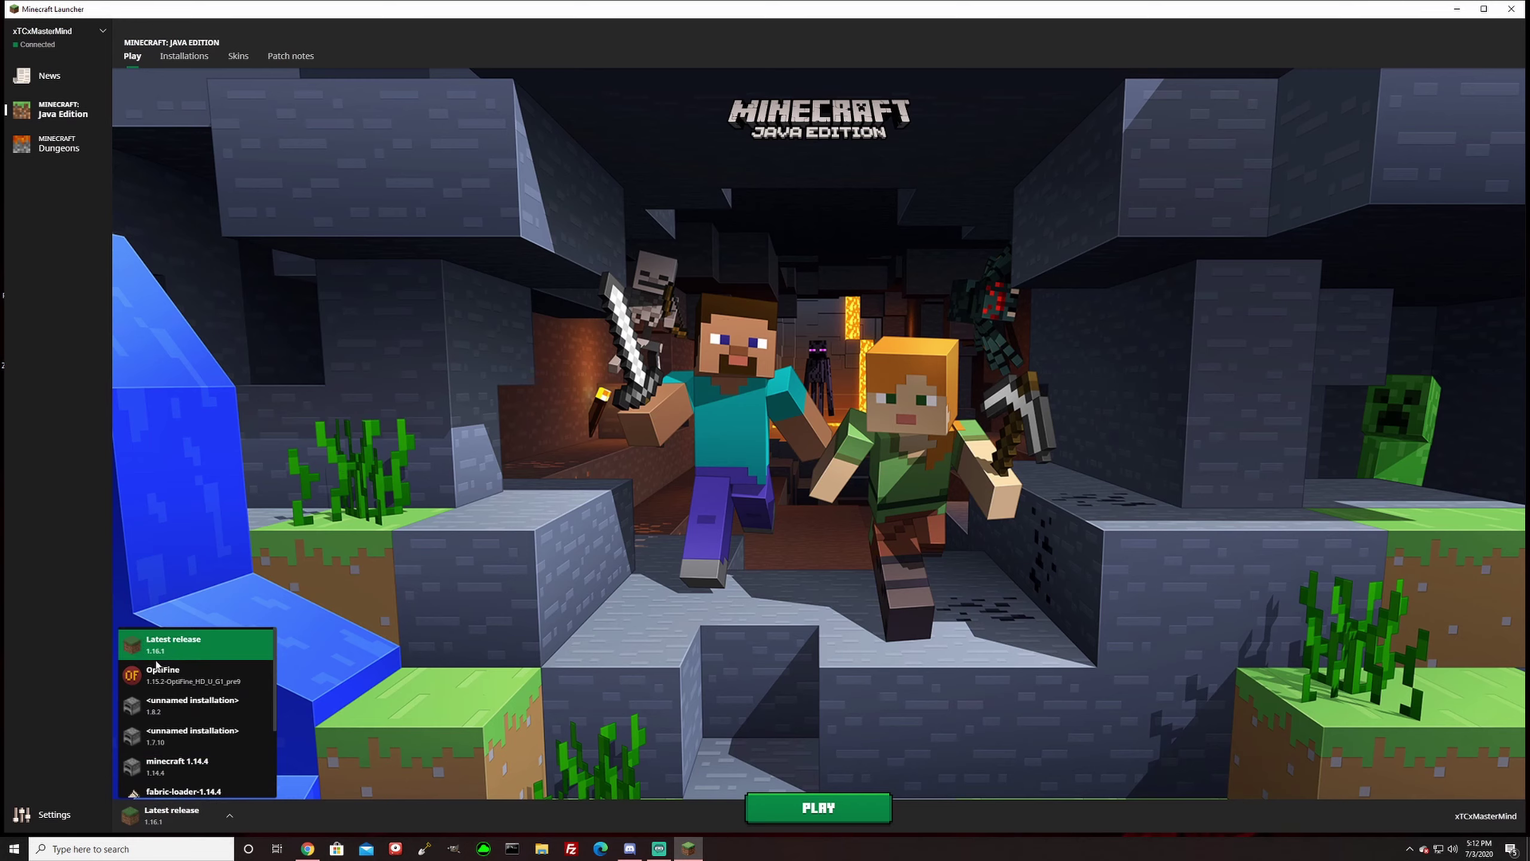
pyautogui.click(193, 815)
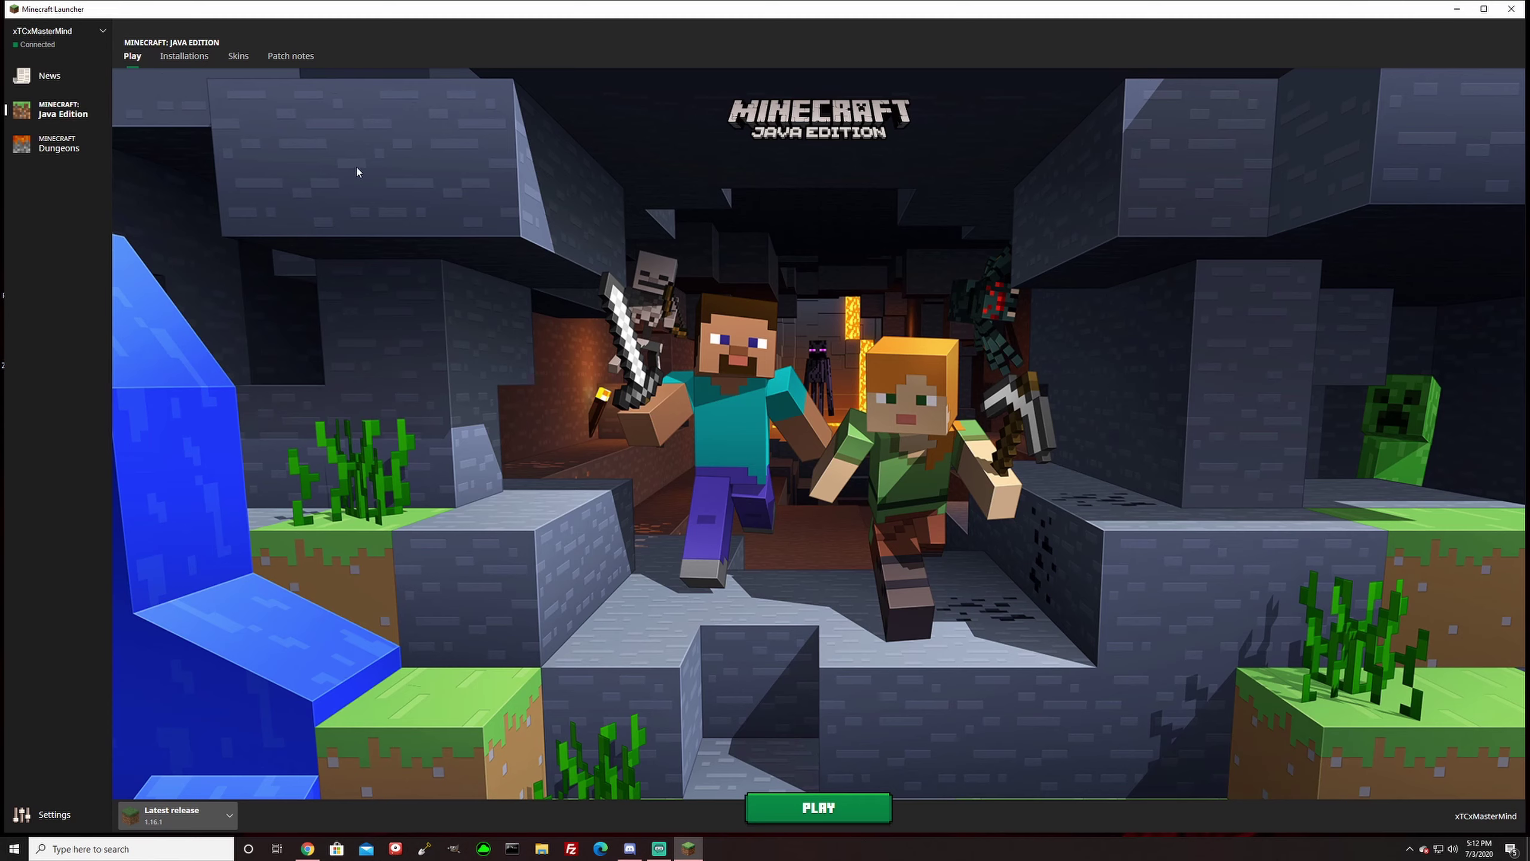
# - Start a new Java Edition installation named test on Latest release (1.16.1) and expand its additional options
pyautogui.click(198, 53)
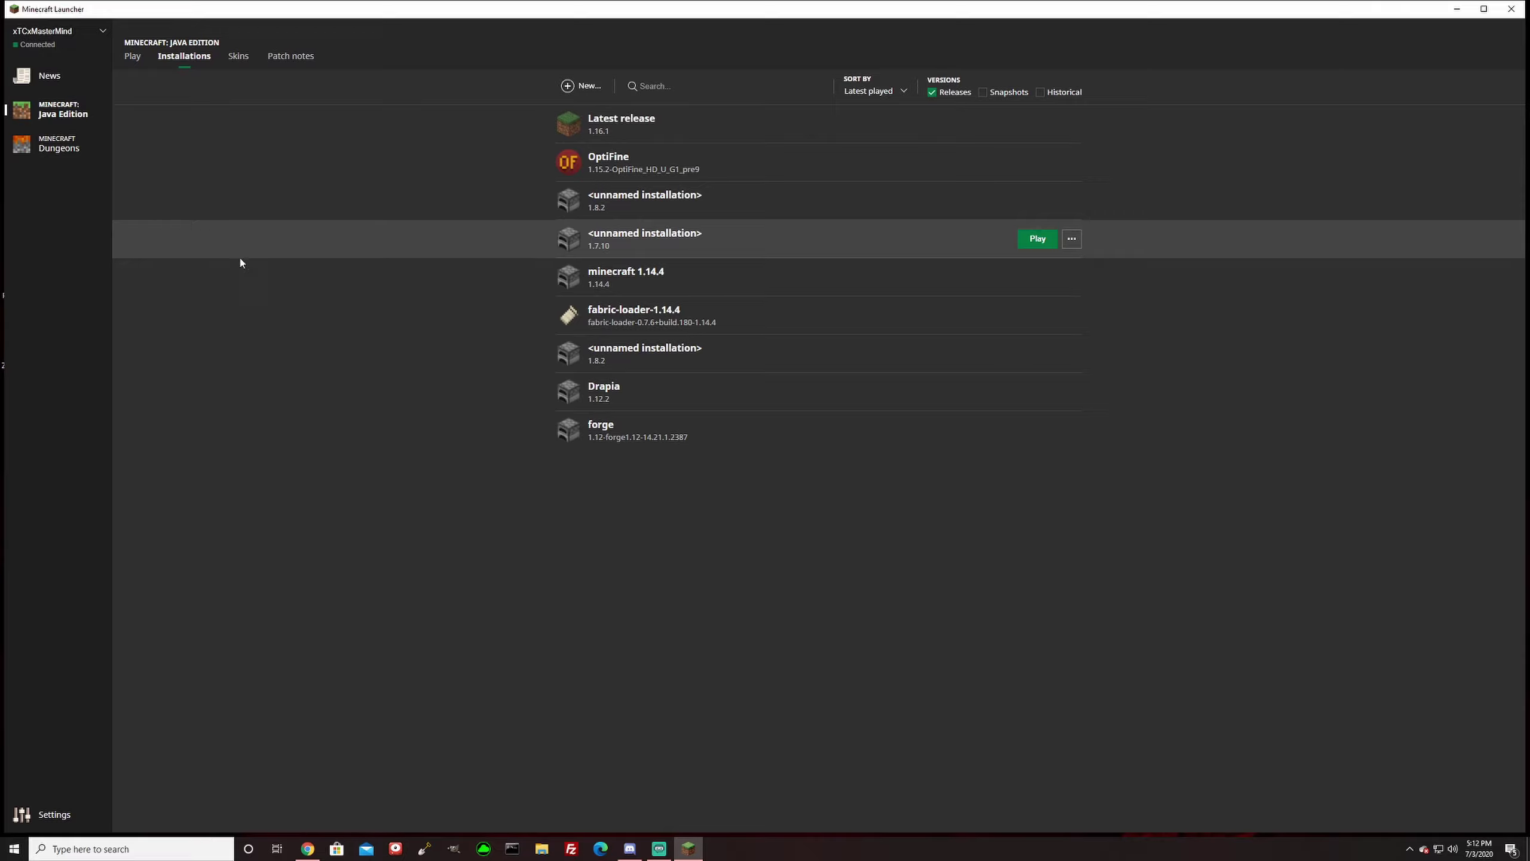
pyautogui.click(574, 92)
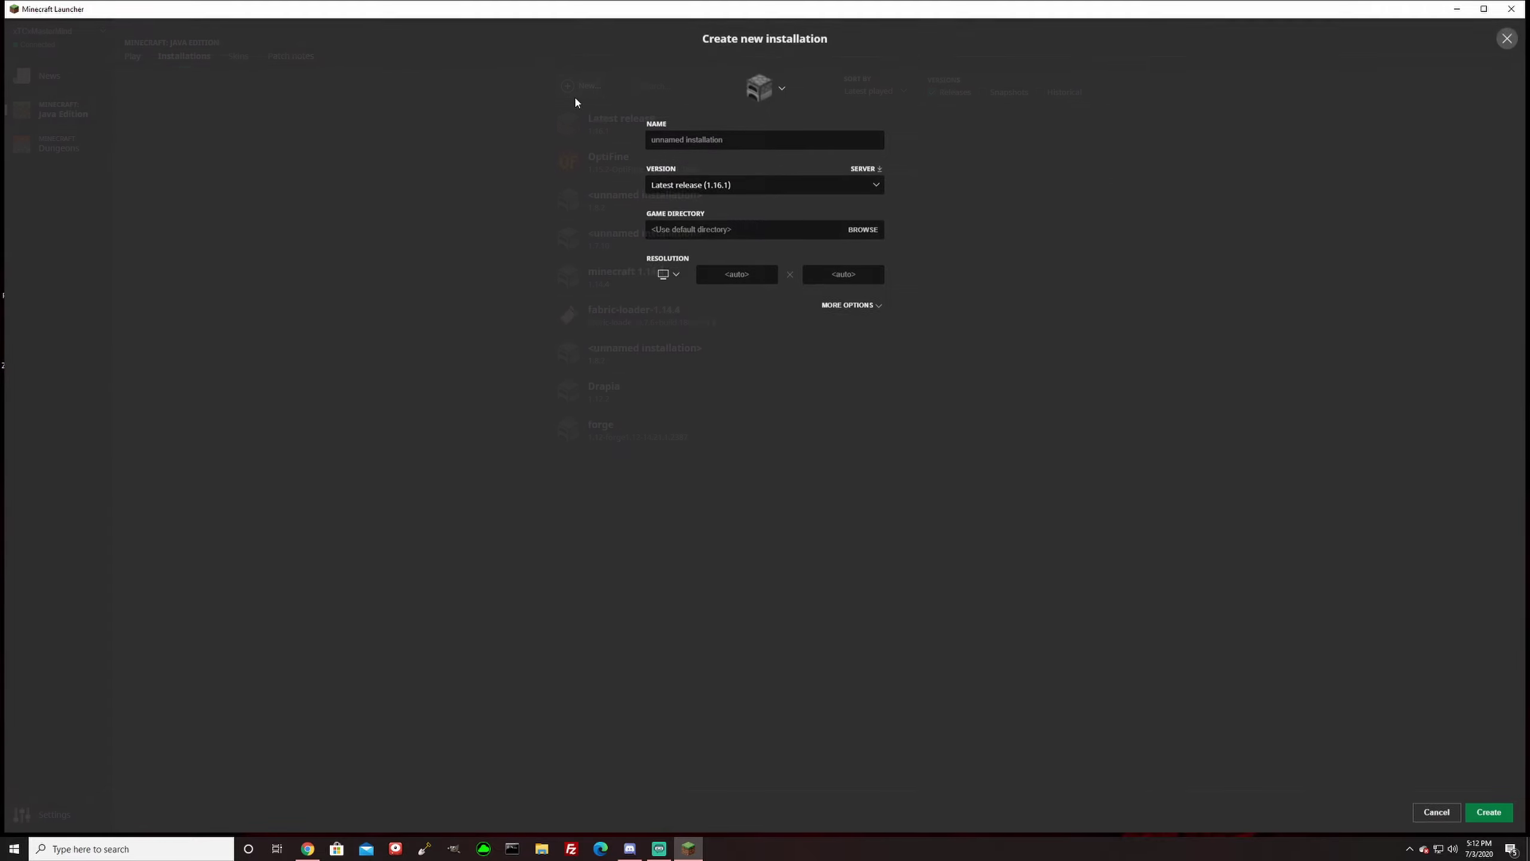
pyautogui.click(878, 129)
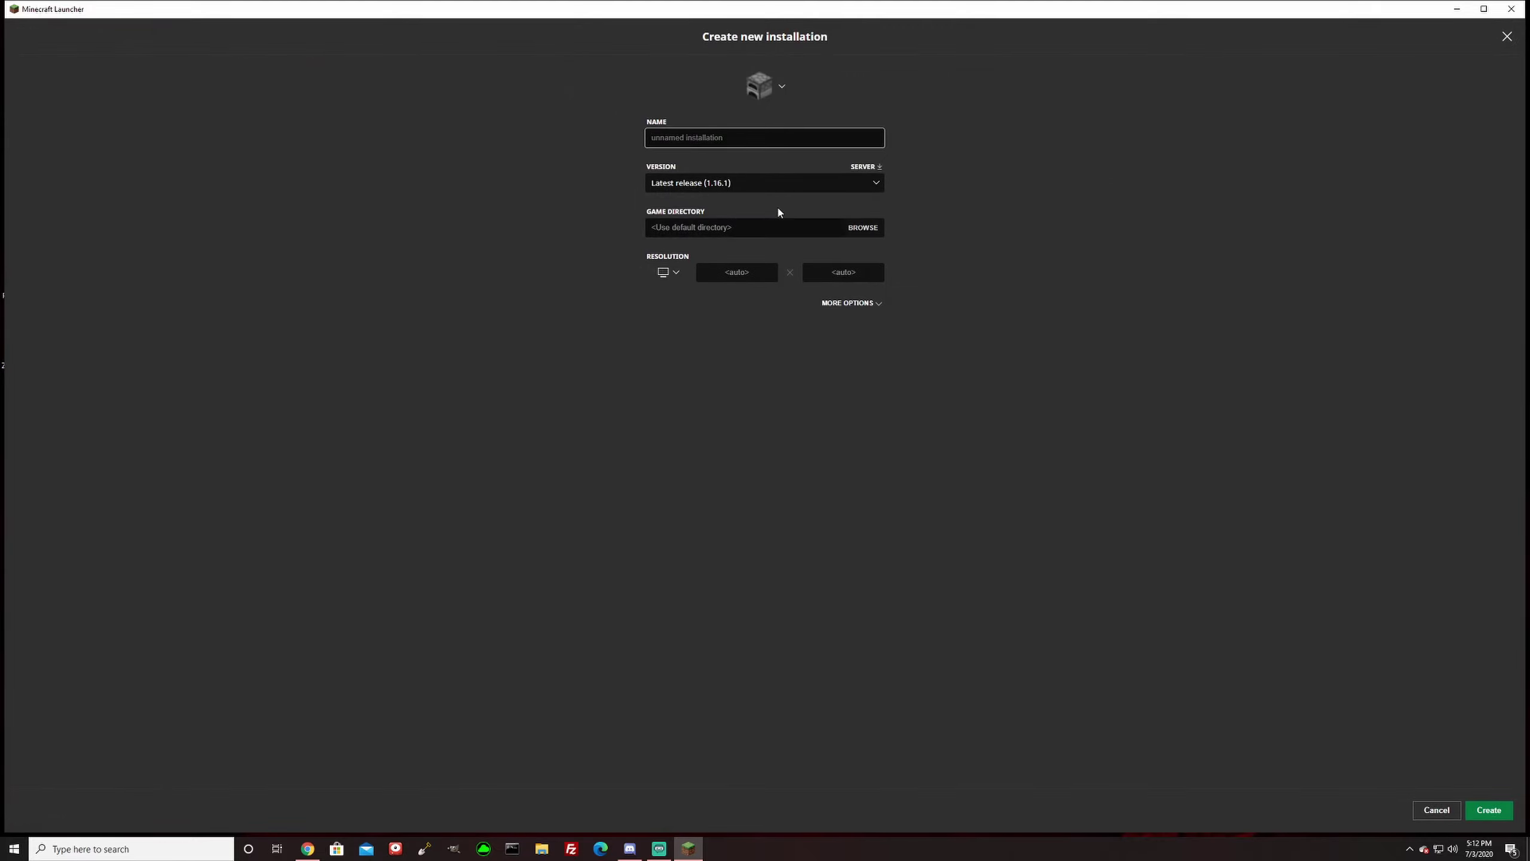
pyautogui.write('test')
pyautogui.click(773, 179)
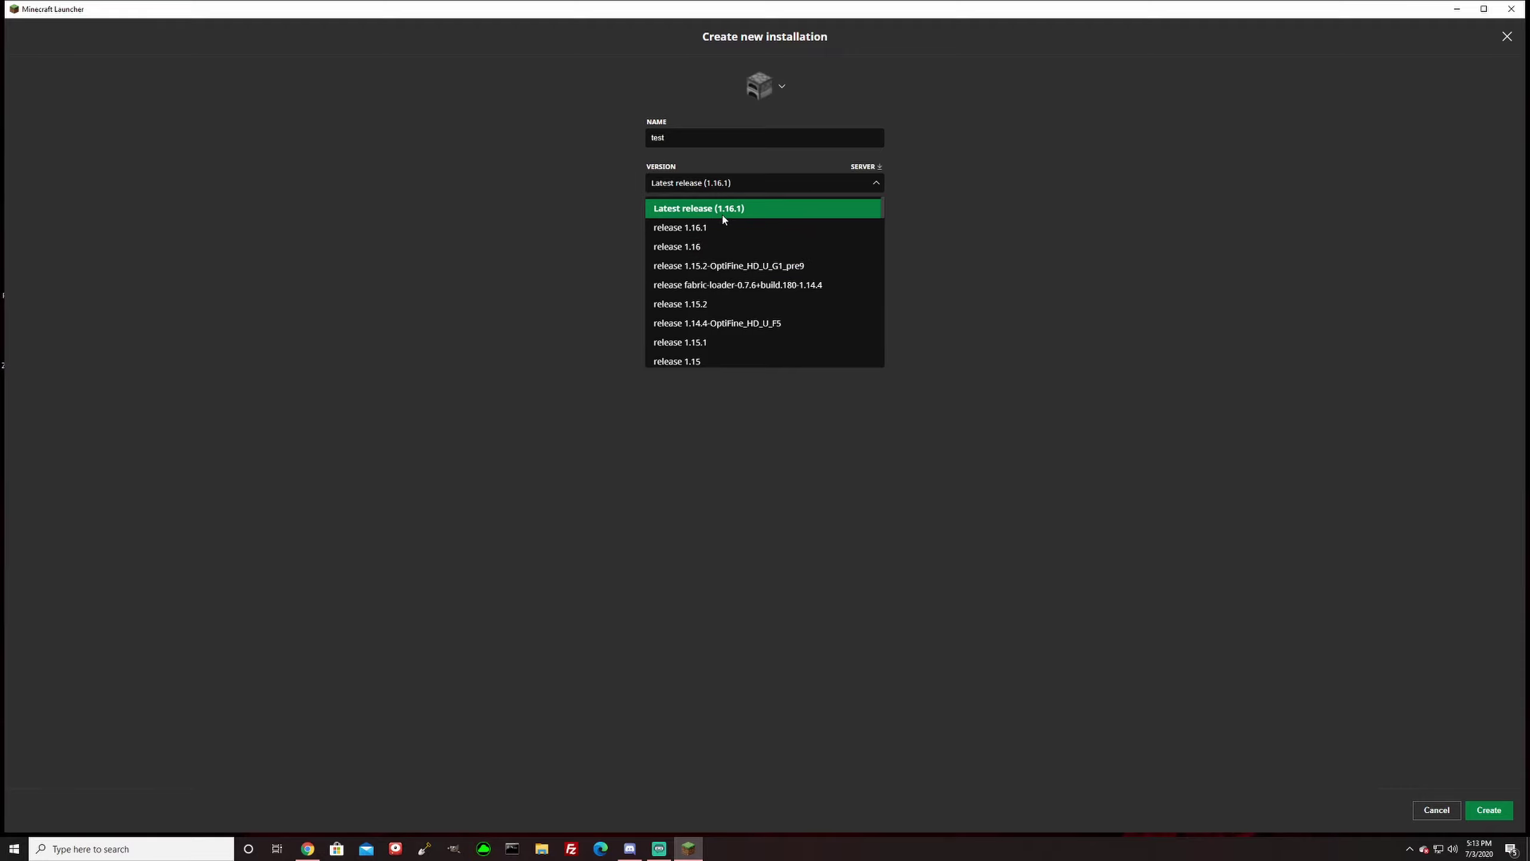
pyautogui.click(761, 187)
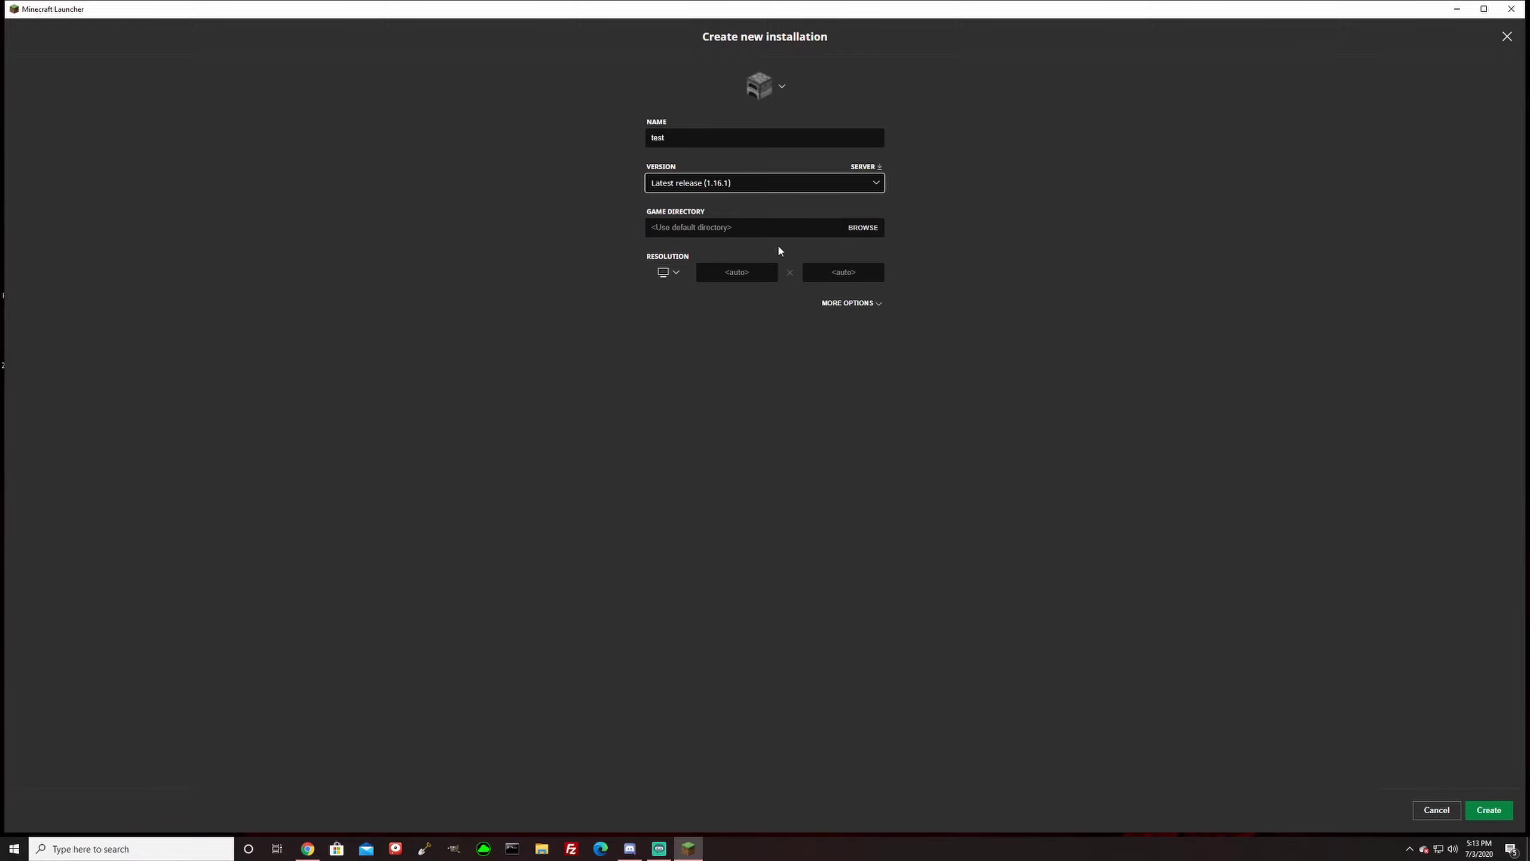
pyautogui.click(843, 303)
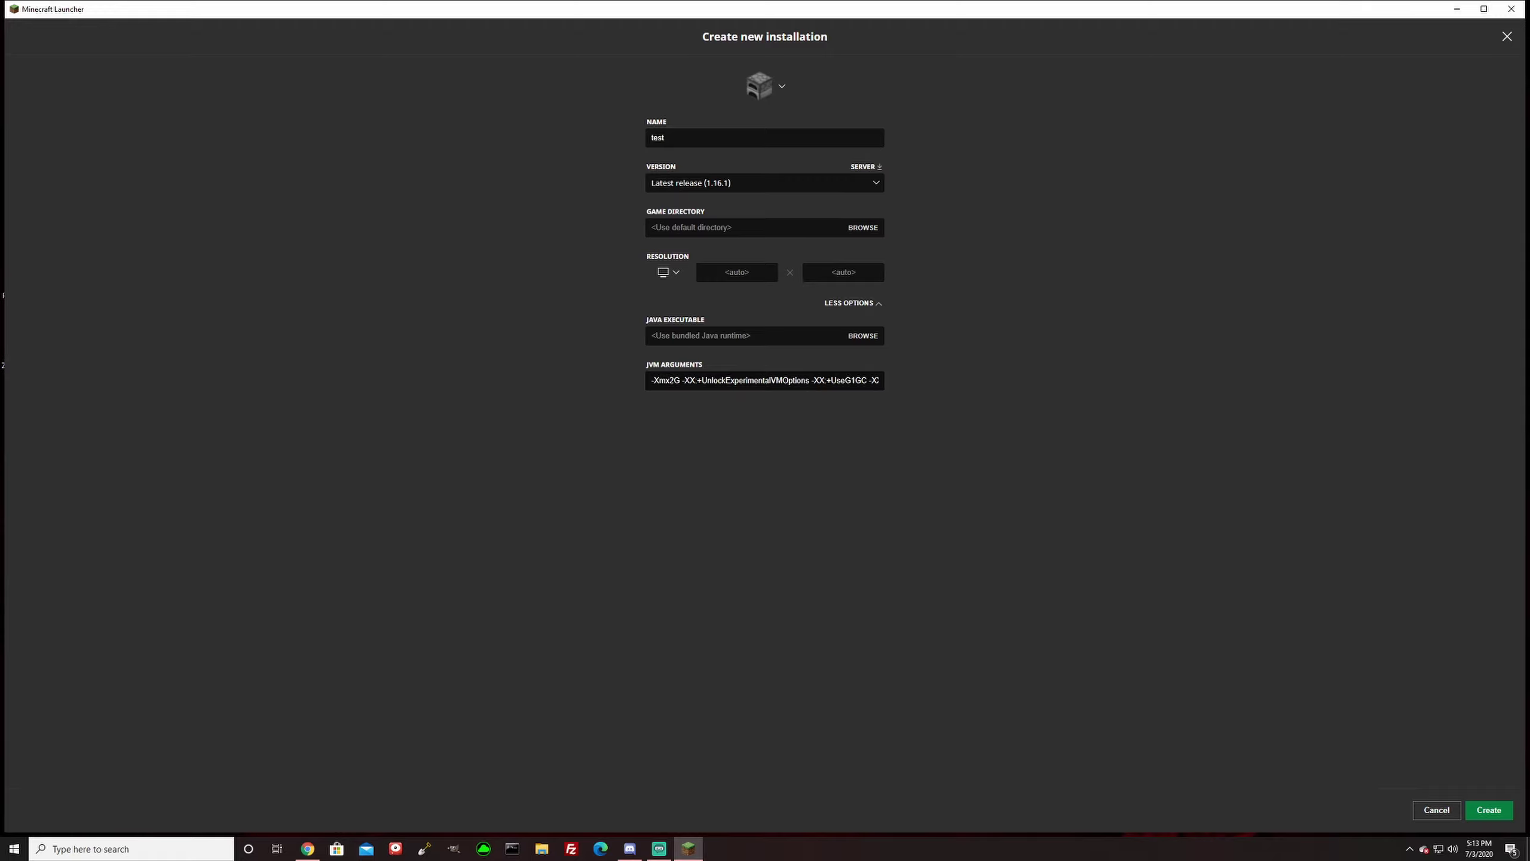
# - Check the computer's installed RAM in the Windows system properties before changing the -Xmx memory argument
pyautogui.moveTo(652, 379); pyautogui.dragTo(674, 379)
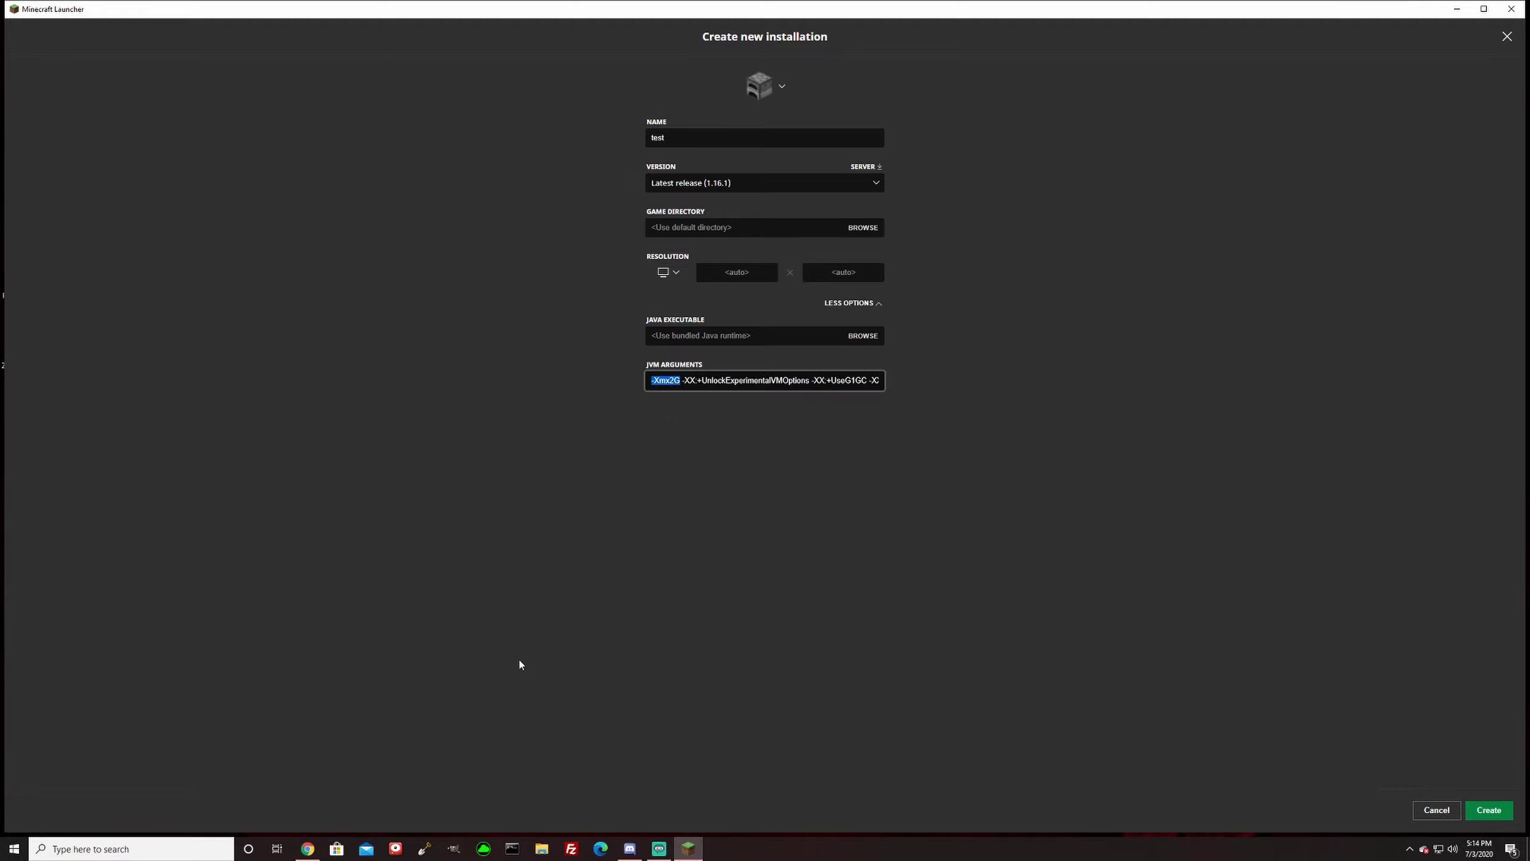
pyautogui.moveTo(316, 855)
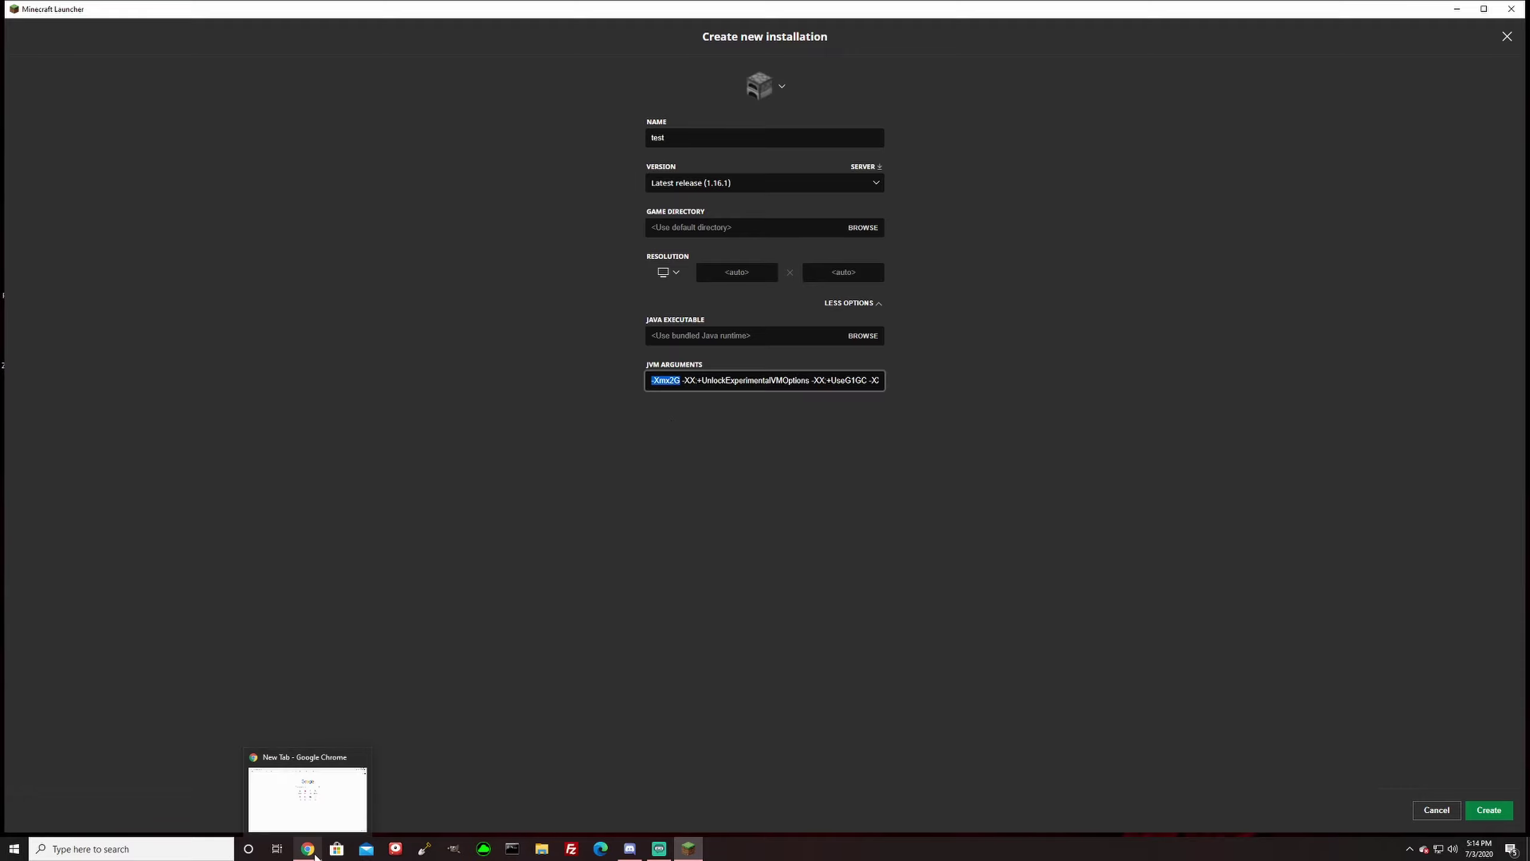
pyautogui.click(541, 848)
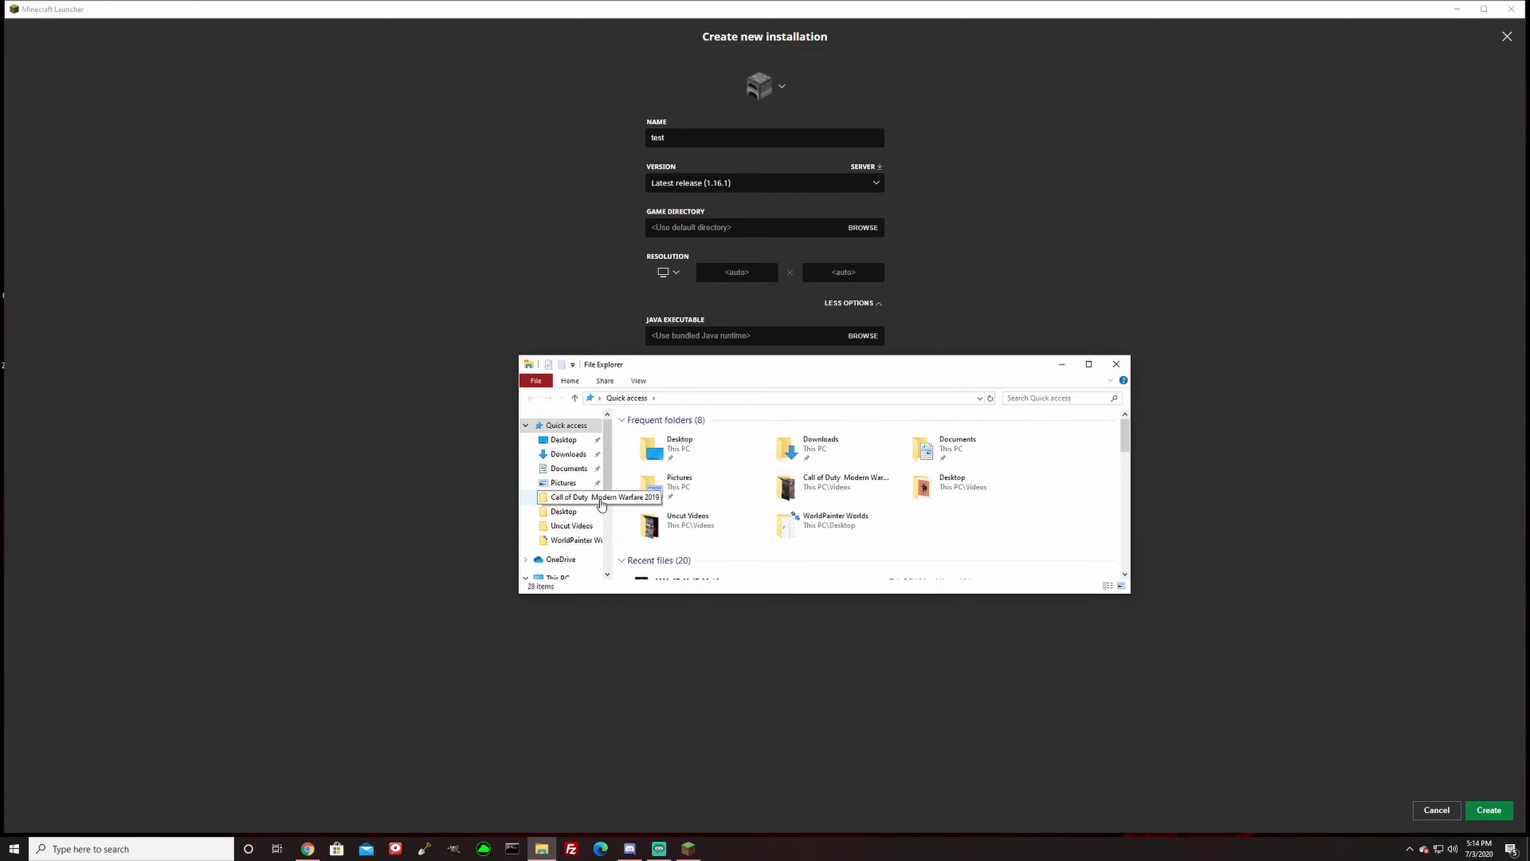
pyautogui.scroll(-1, 582, 514)
pyautogui.scroll(-1, 581, 514)
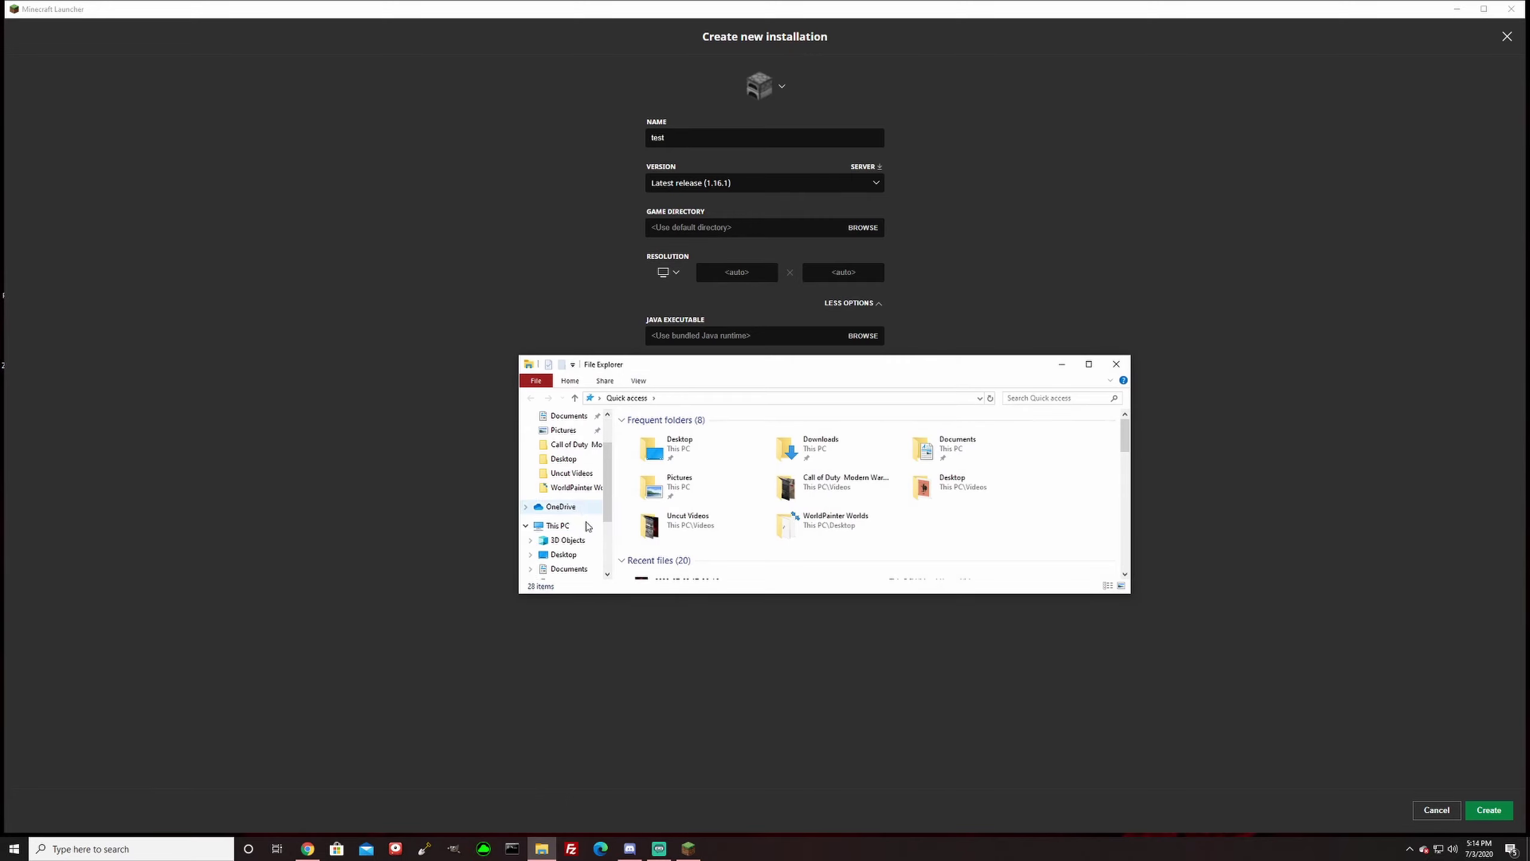
pyautogui.rightClick(551, 527)
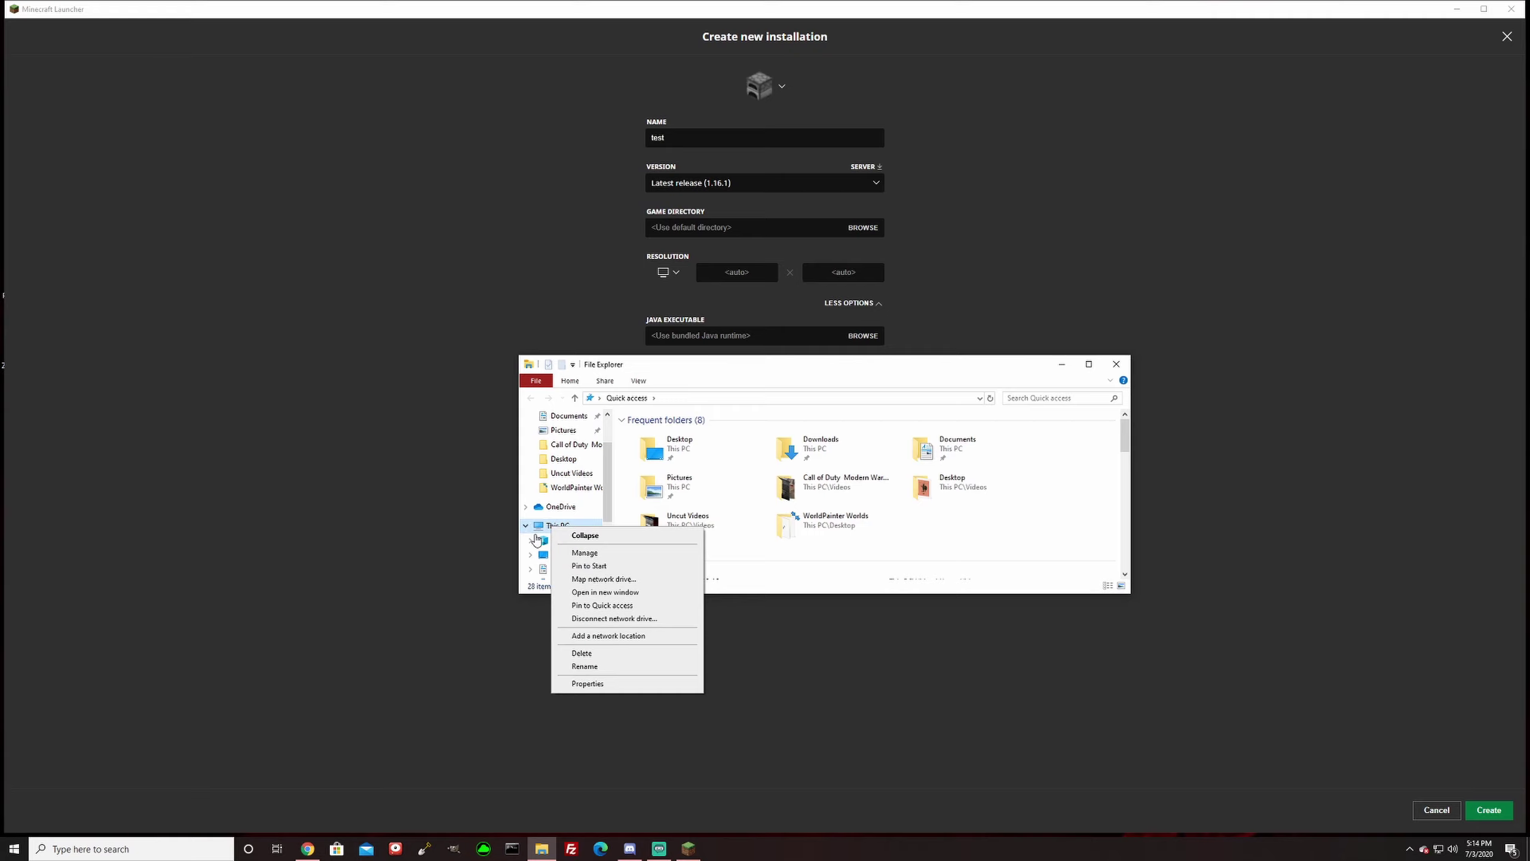
pyautogui.click(575, 685)
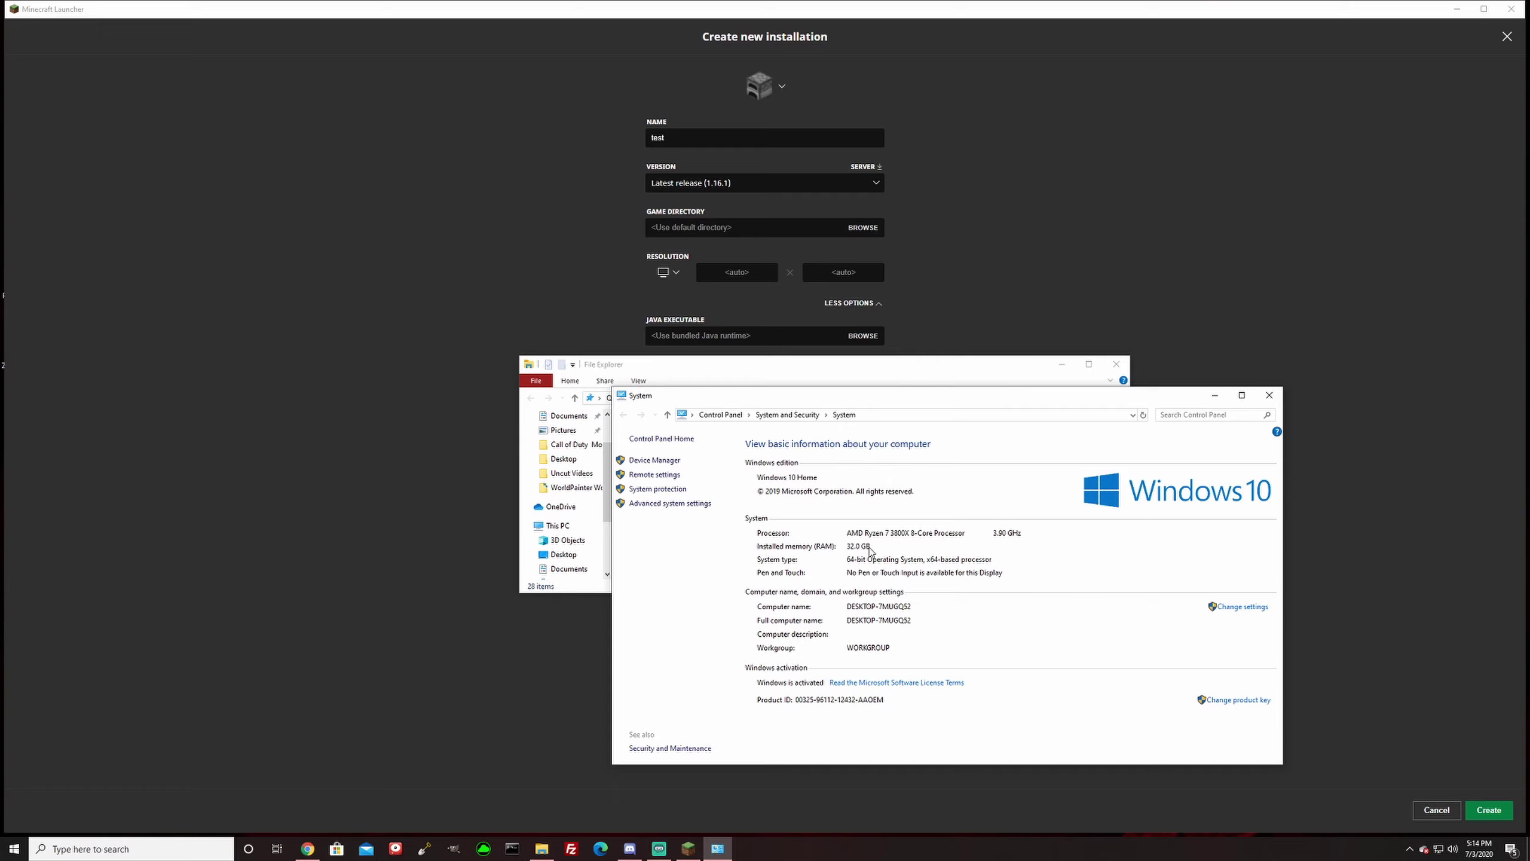
pyautogui.click(1269, 395)
pyautogui.click(1118, 366)
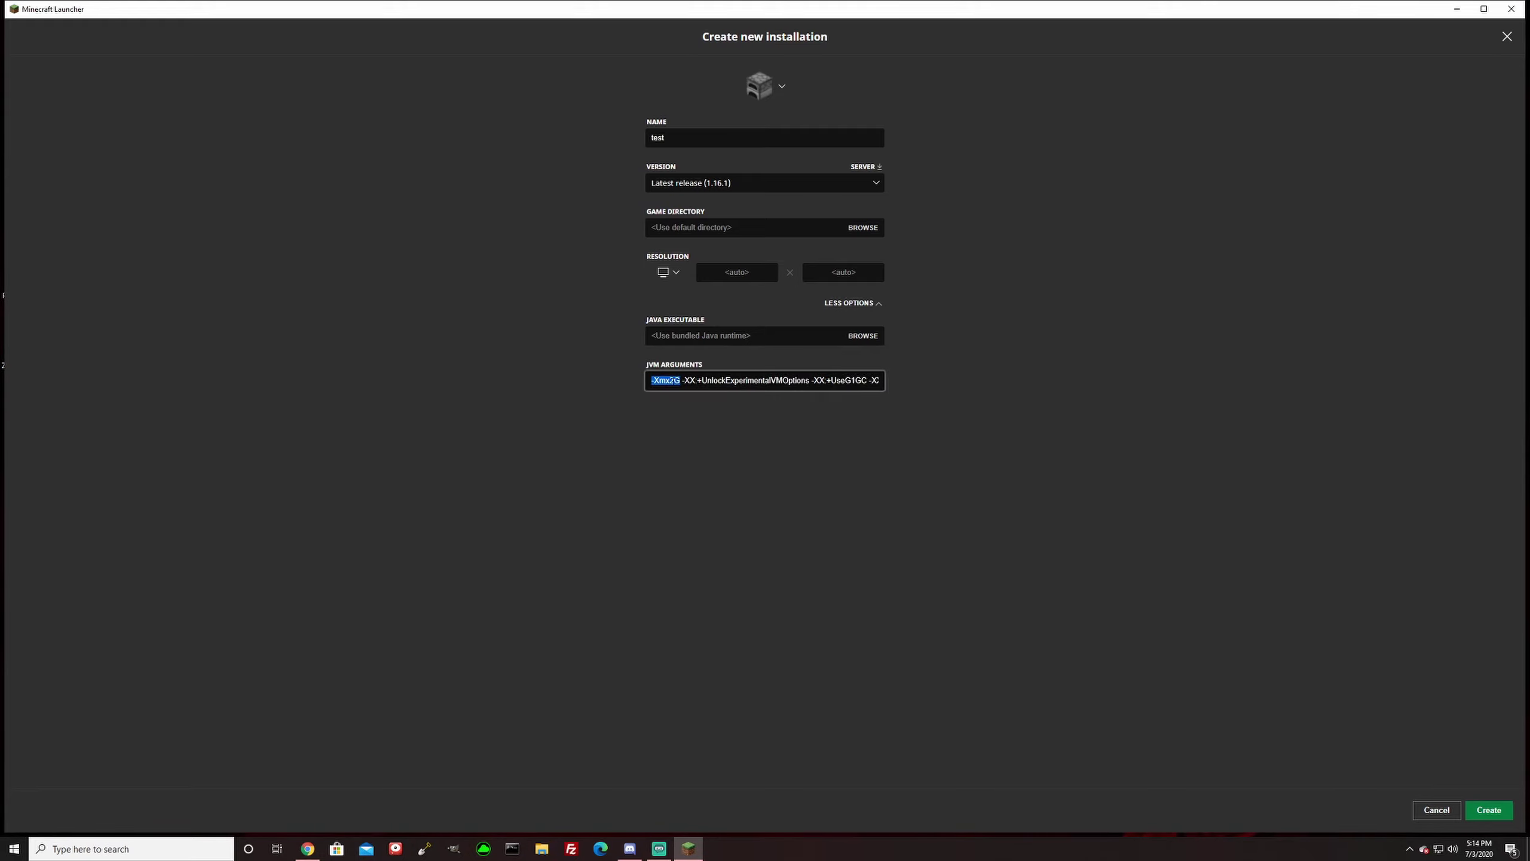
# - Set the maximum memory in the JVM arguments to 16G, create the installation, and close the launcher
pyautogui.click(675, 380)
pyautogui.press('BackSpace')
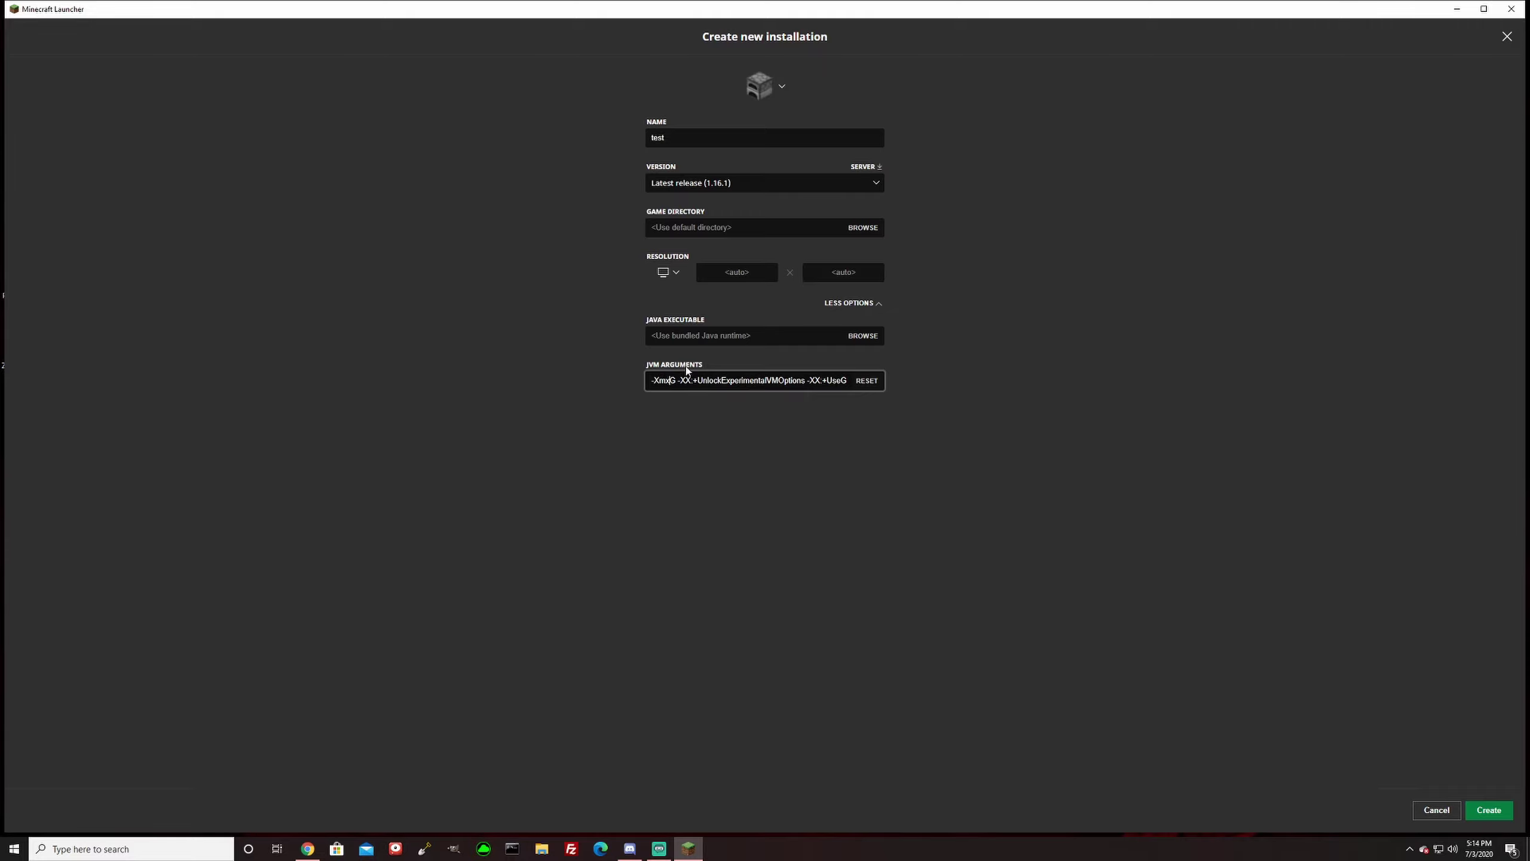
pyautogui.write('16')
pyautogui.click(1487, 809)
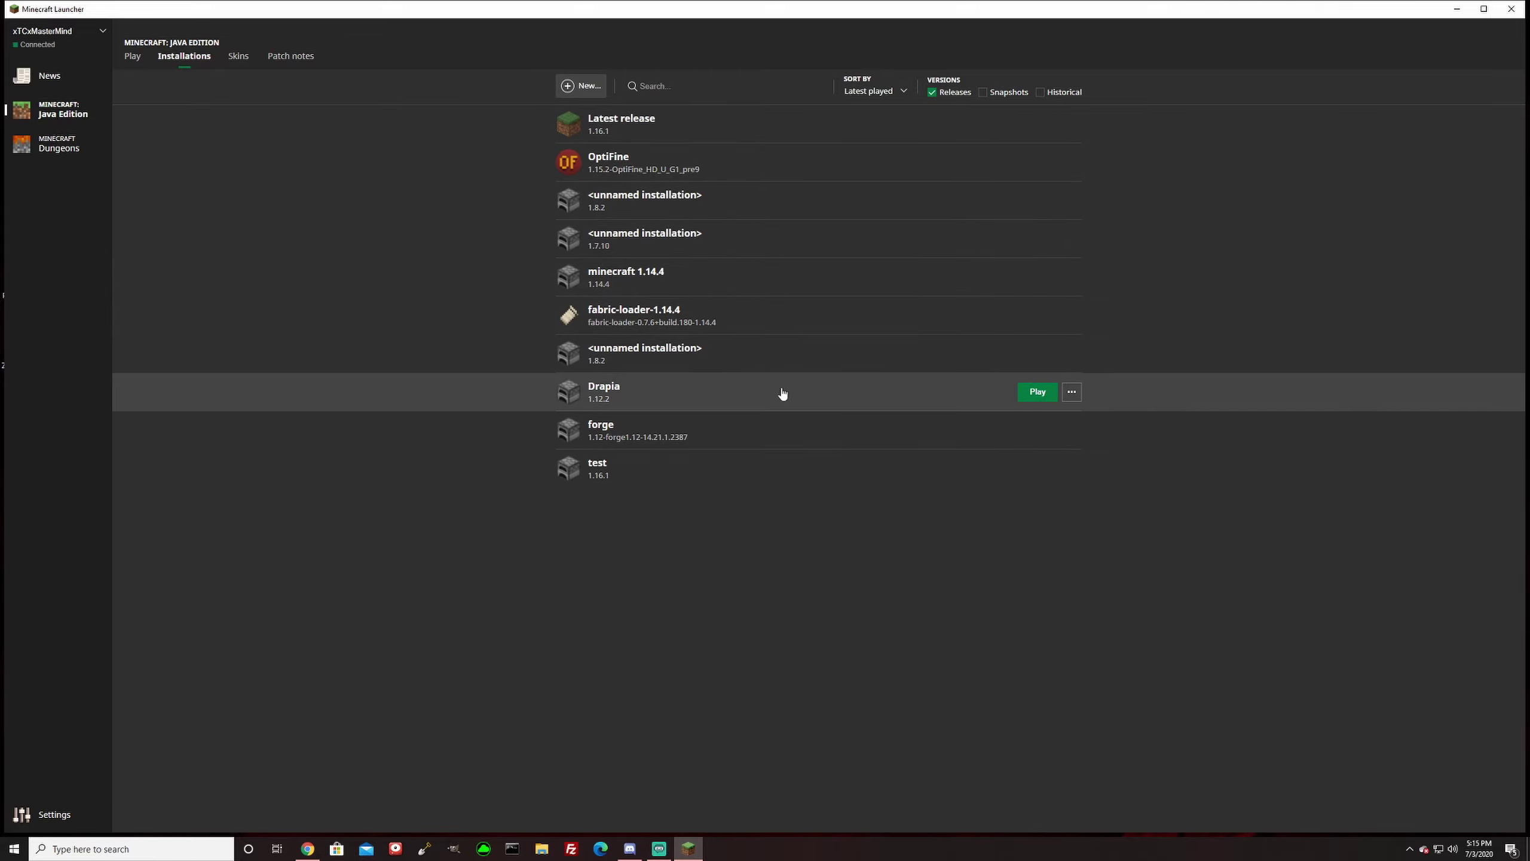
pyautogui.click(1511, 8)
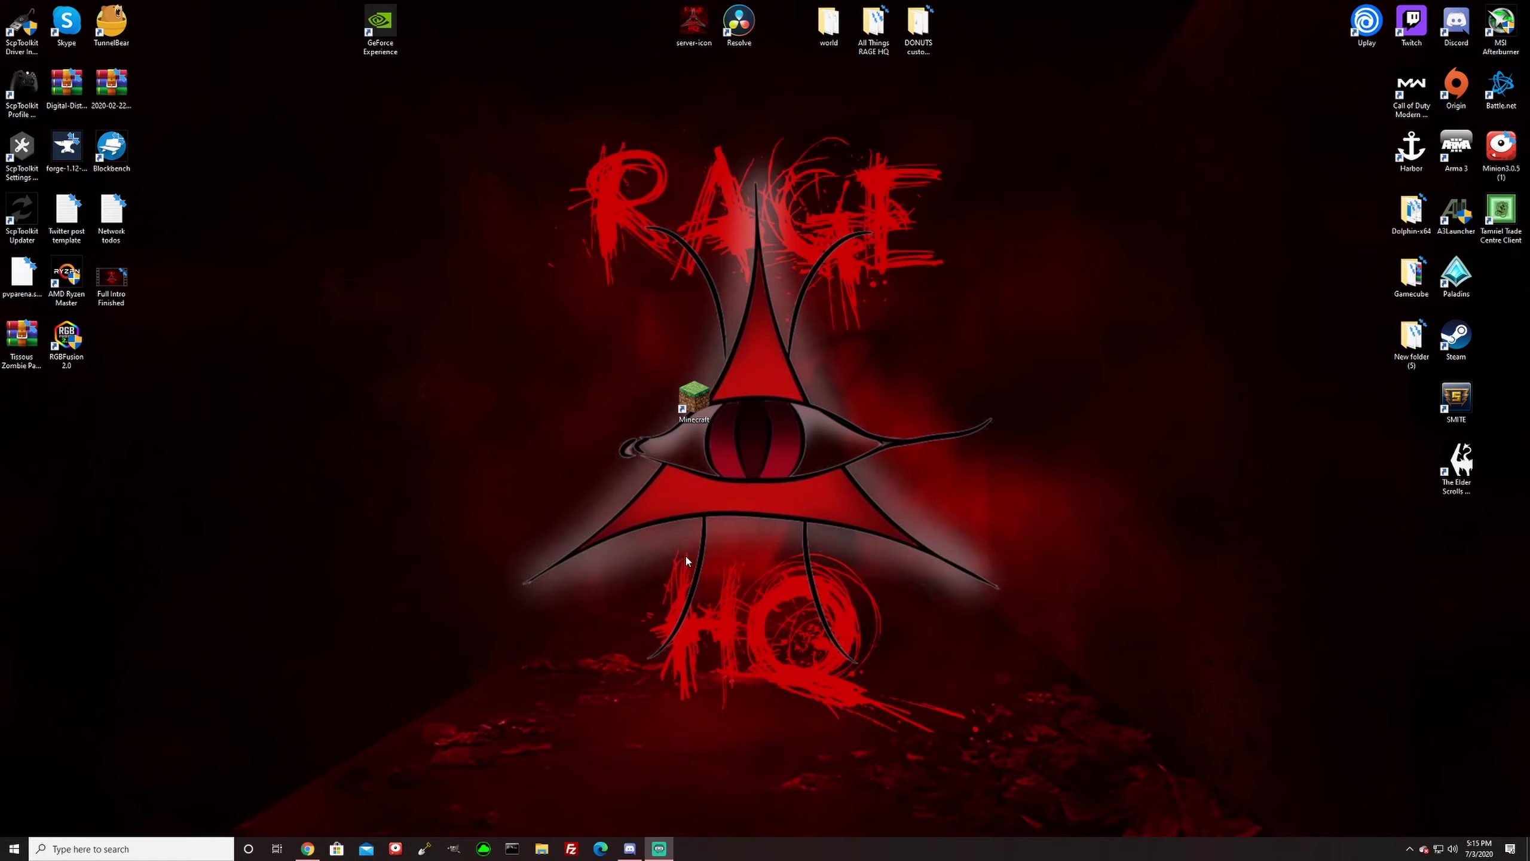
# - Switch to Chrome and open the OptiFine website at optifine.net
pyautogui.click(304, 849)
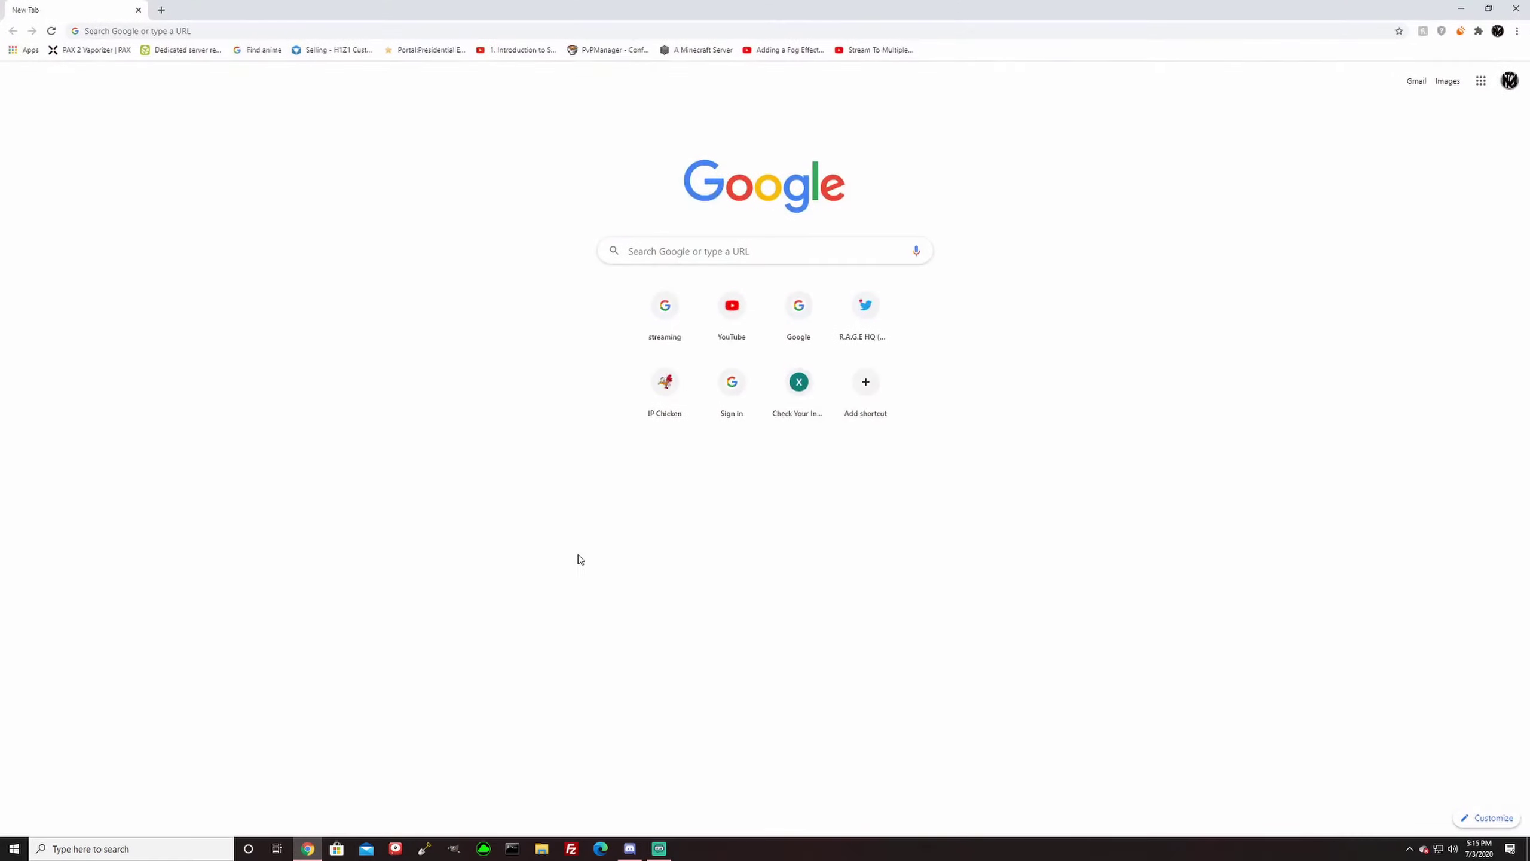
pyautogui.click(209, 30)
pyautogui.write('po')
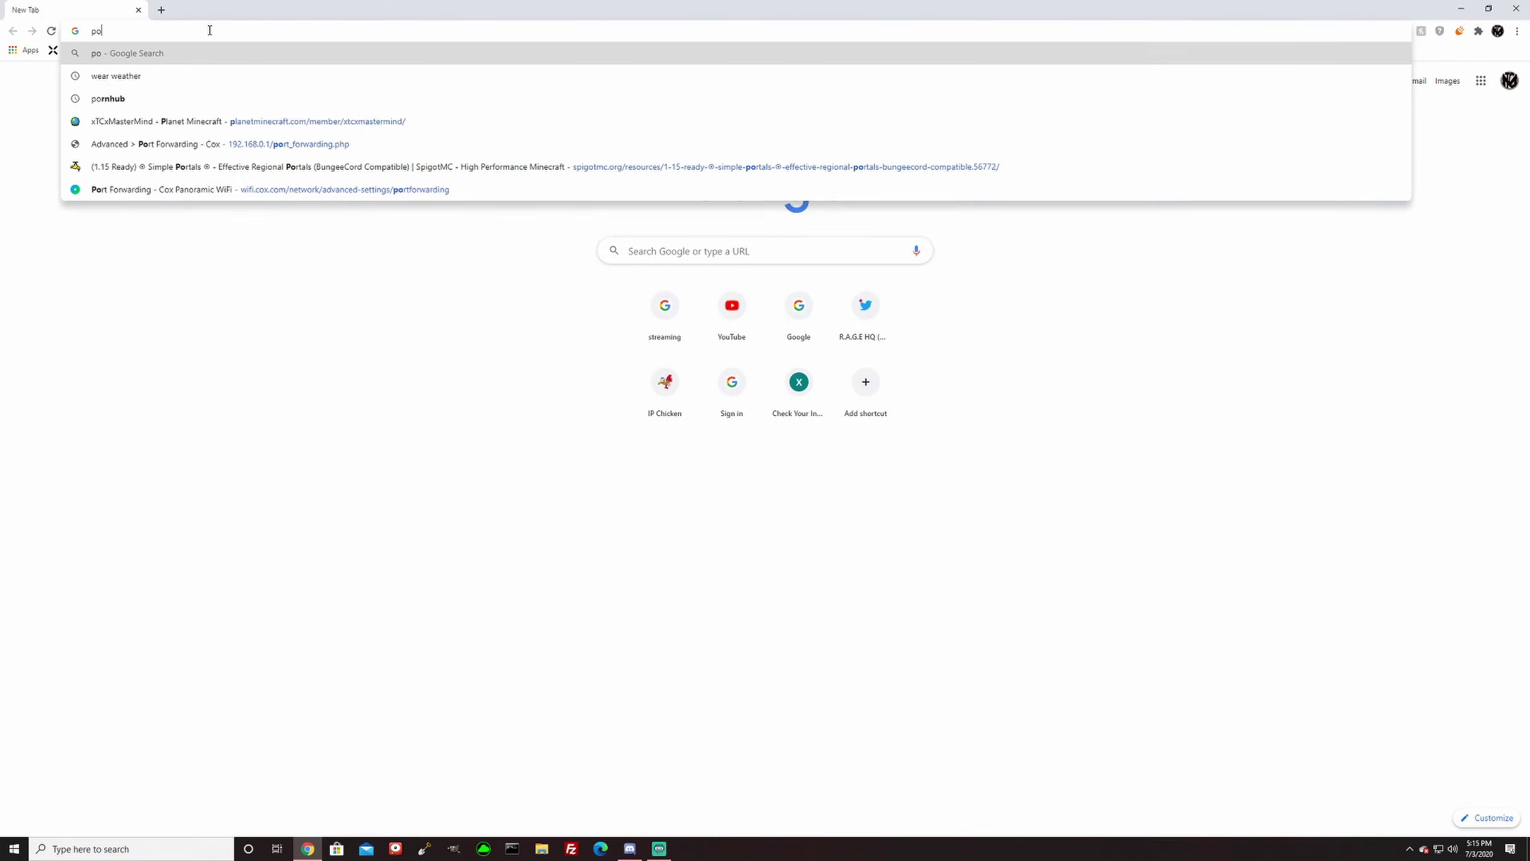
pyautogui.press('BackSpace')
pyautogui.press('BackSpace')
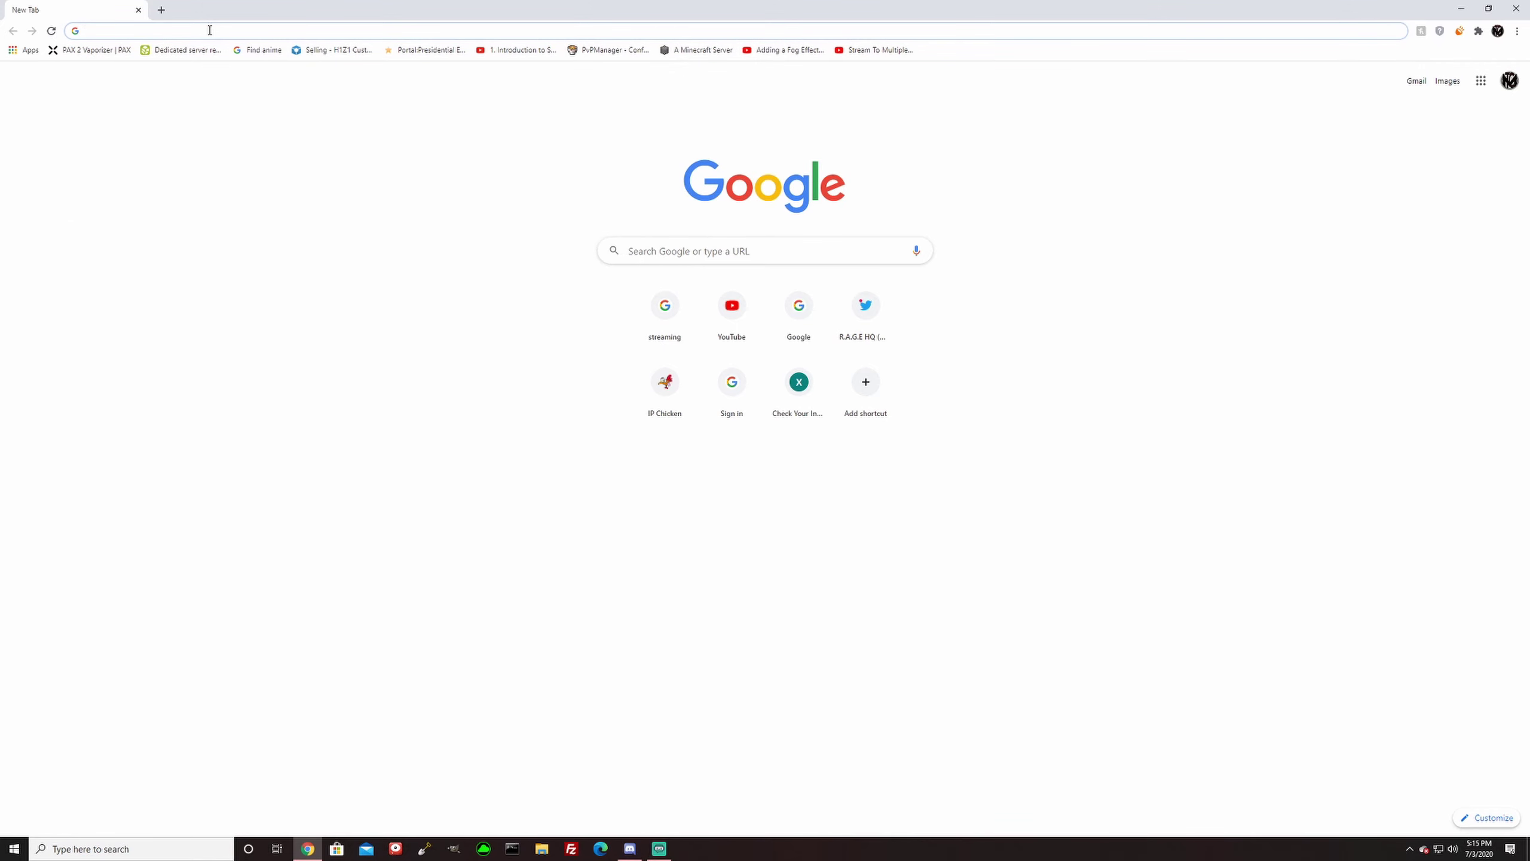
pyautogui.write('optif')
pyautogui.press('Return')
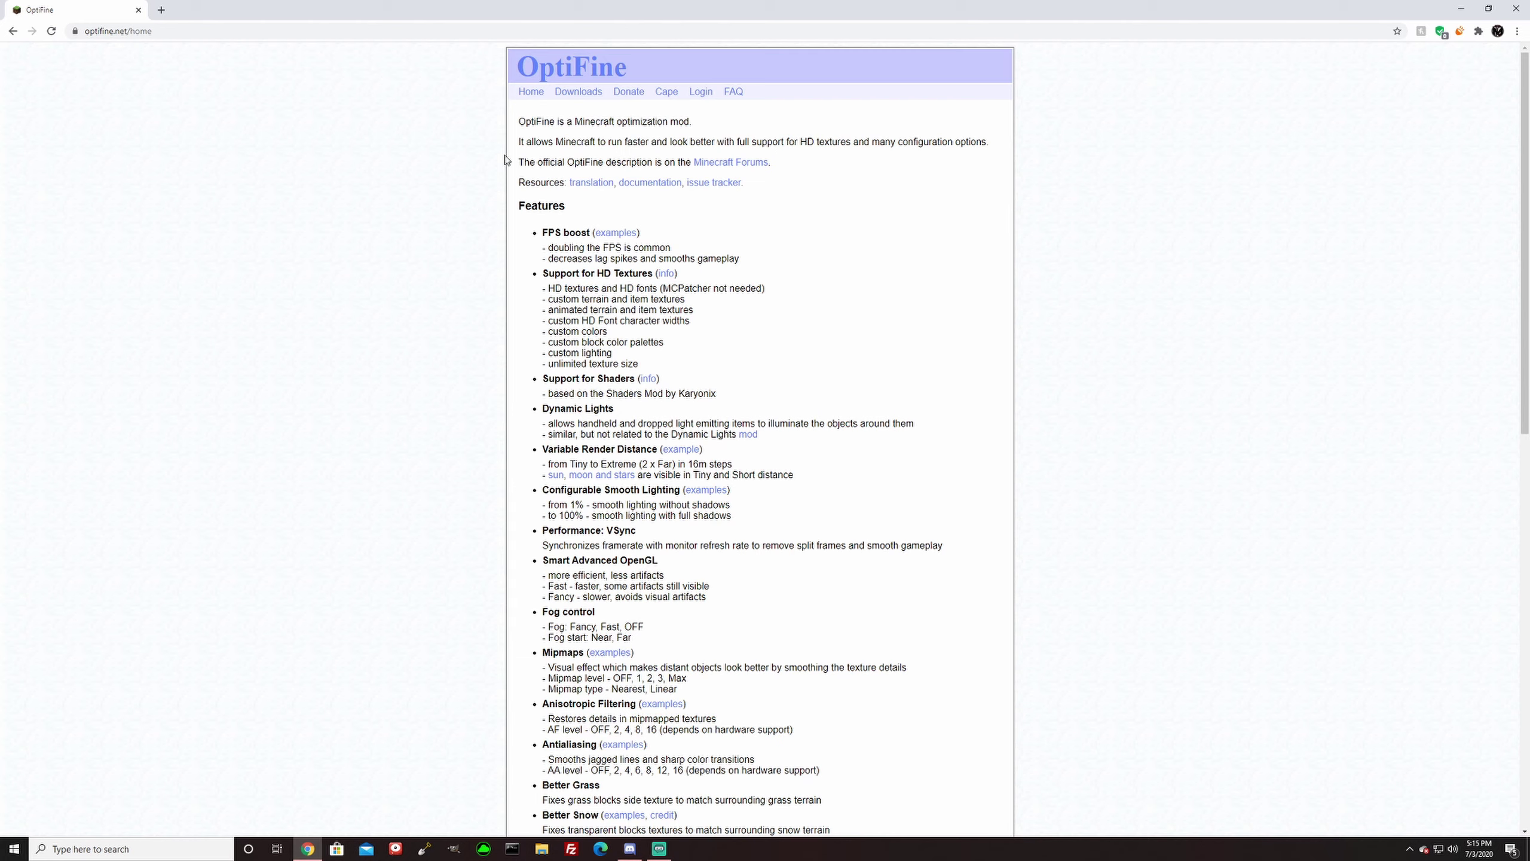
# - Open OptiFine's downloads page and show the preview versions to find the OptiFine 1.16.1 HD U G2 pre2 build
pyautogui.click(580, 92)
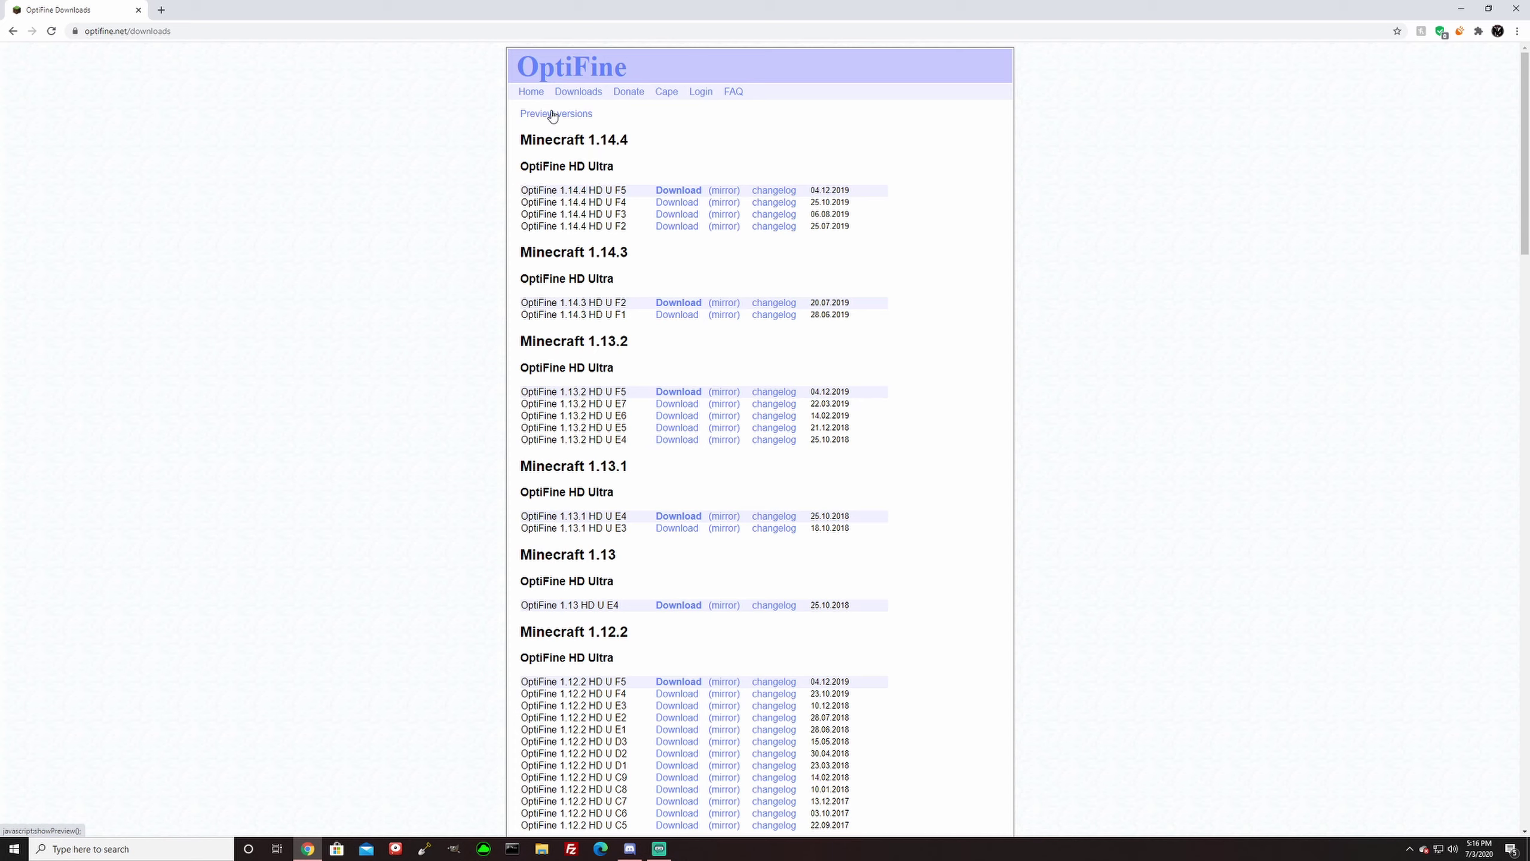
pyautogui.moveTo(520, 139); pyautogui.dragTo(667, 162)
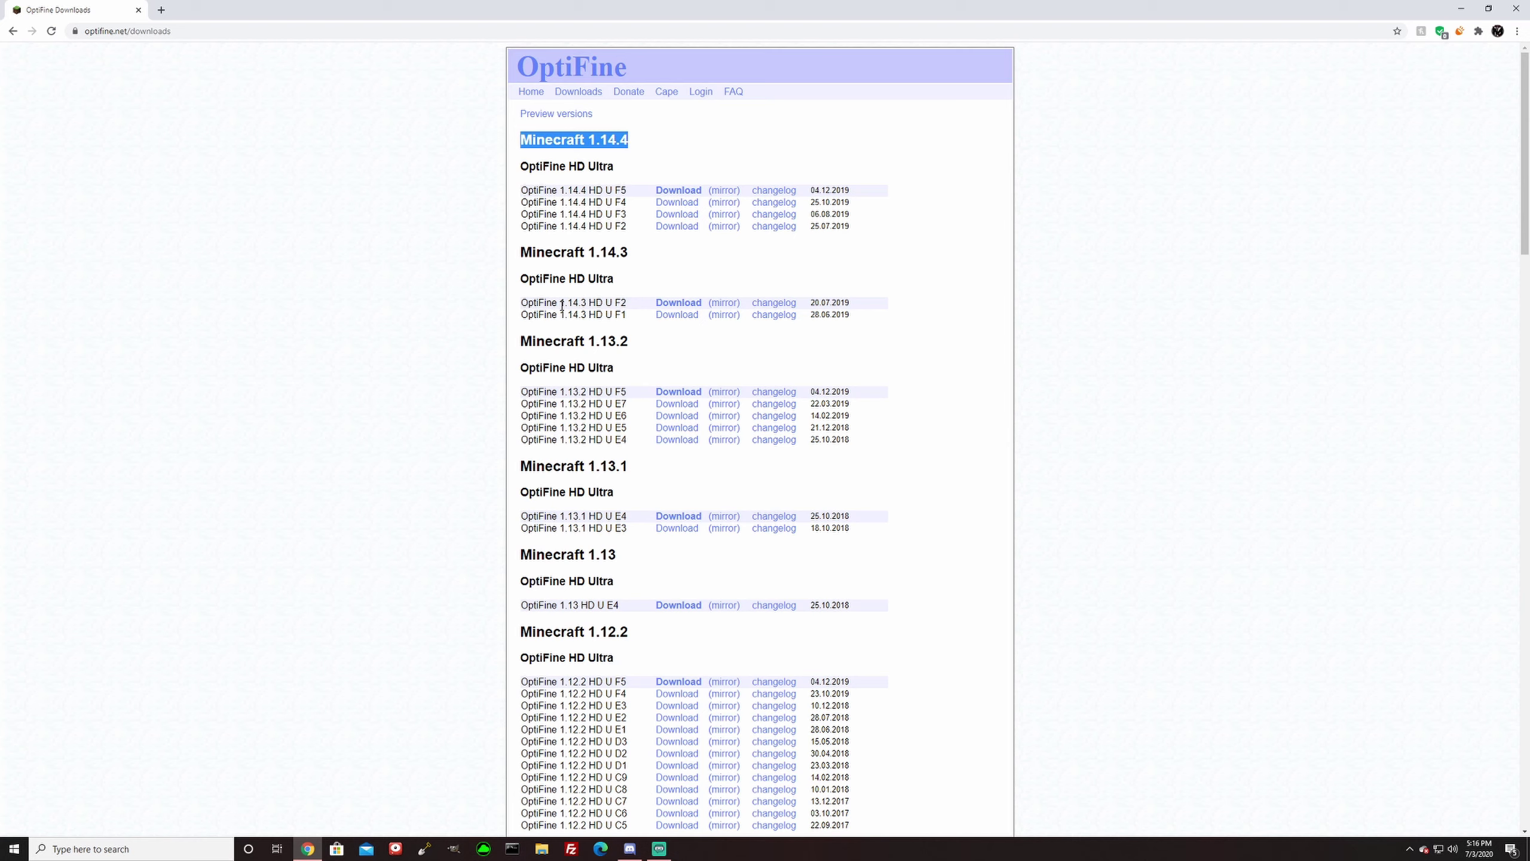
pyautogui.click(573, 116)
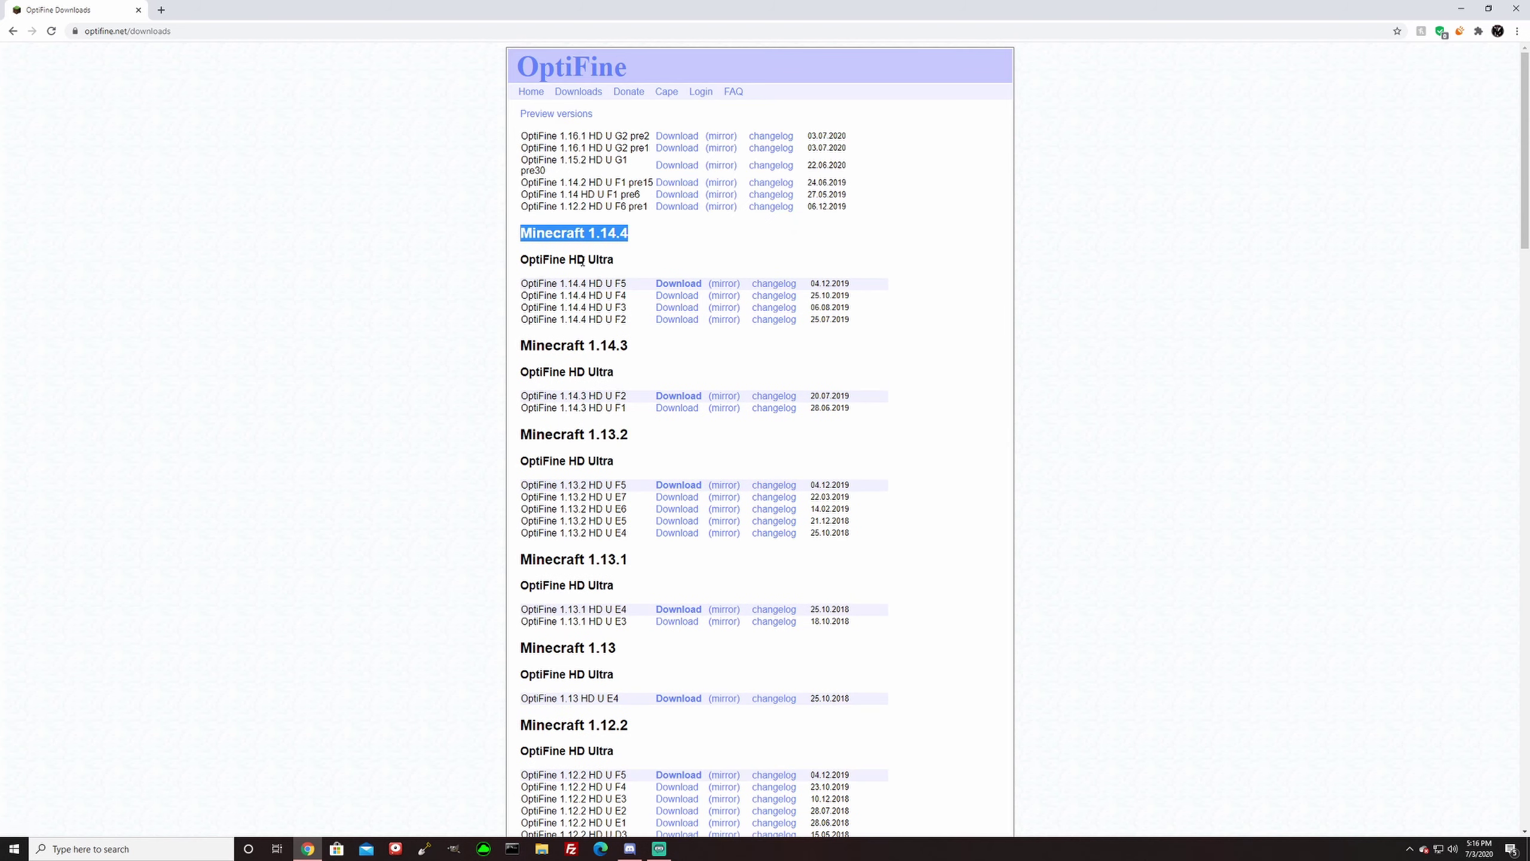
pyautogui.moveTo(516, 137); pyautogui.dragTo(600, 130)
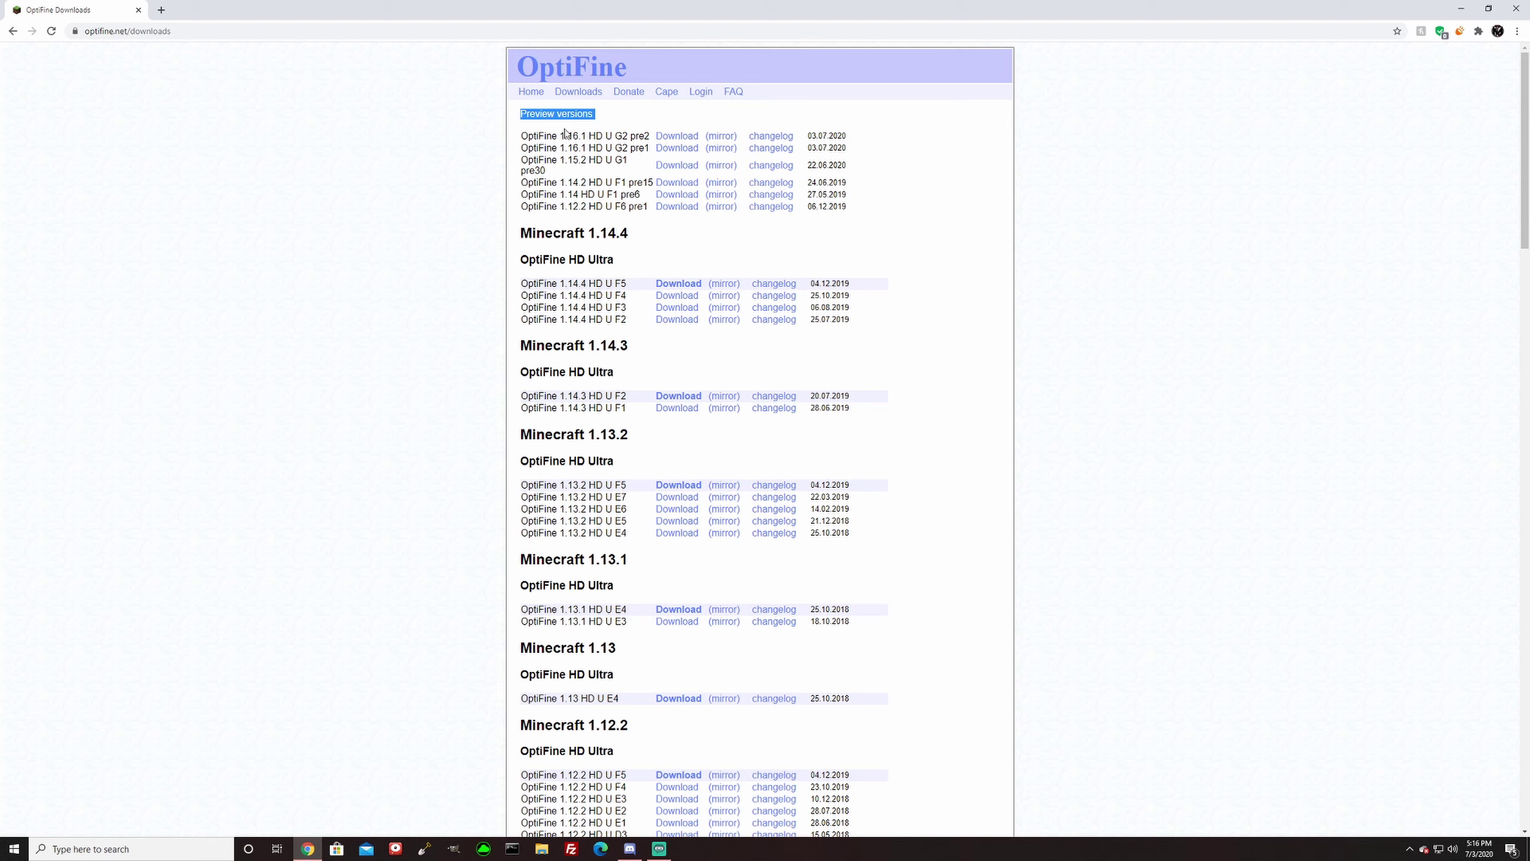
pyautogui.click(536, 158)
pyautogui.moveTo(536, 158); pyautogui.dragTo(657, 167)
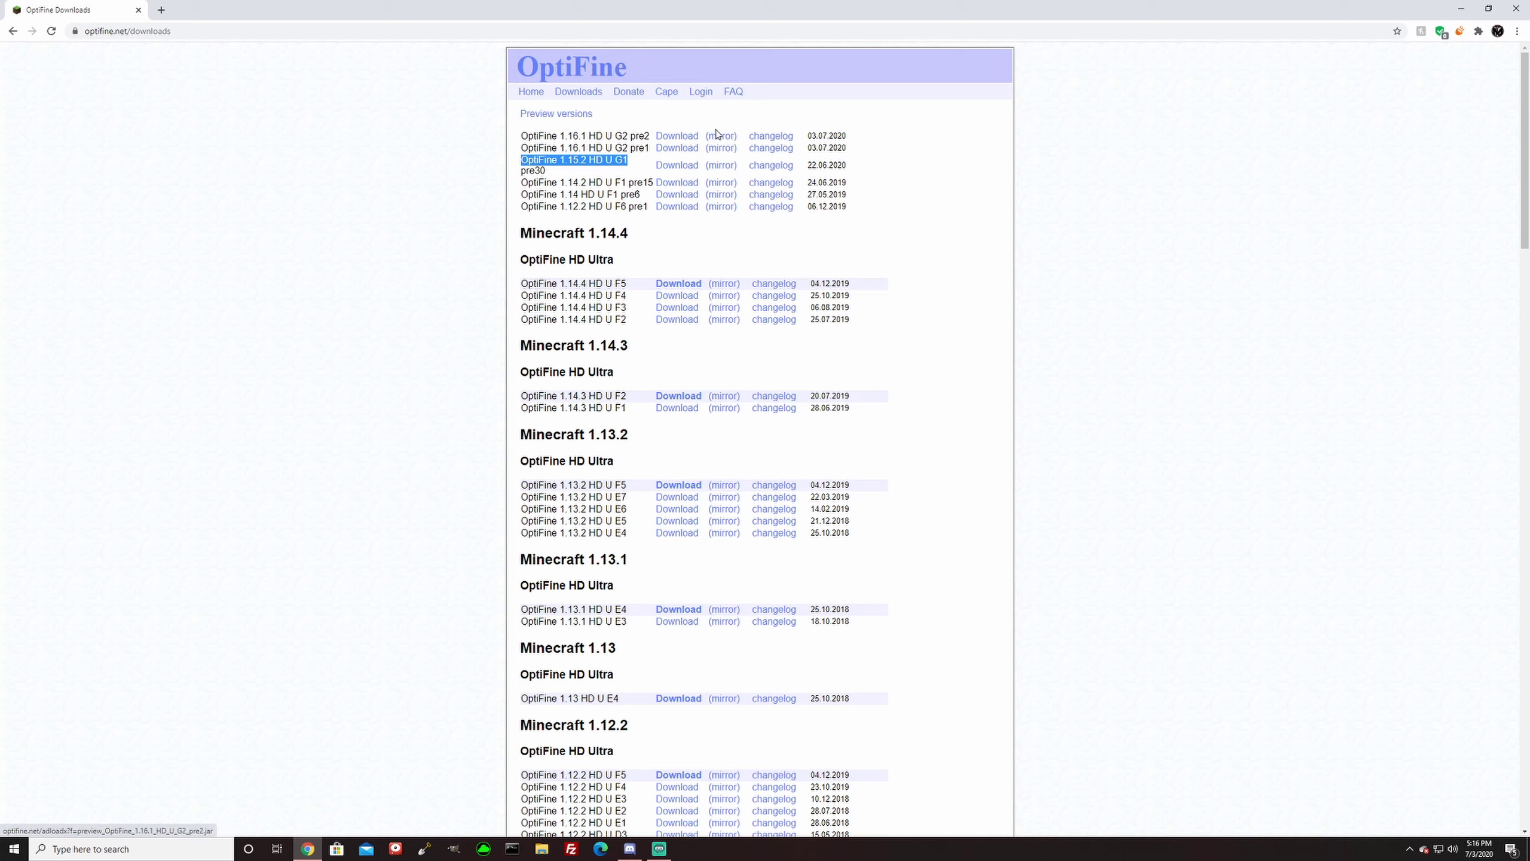
pyautogui.moveTo(523, 136); pyautogui.dragTo(652, 138)
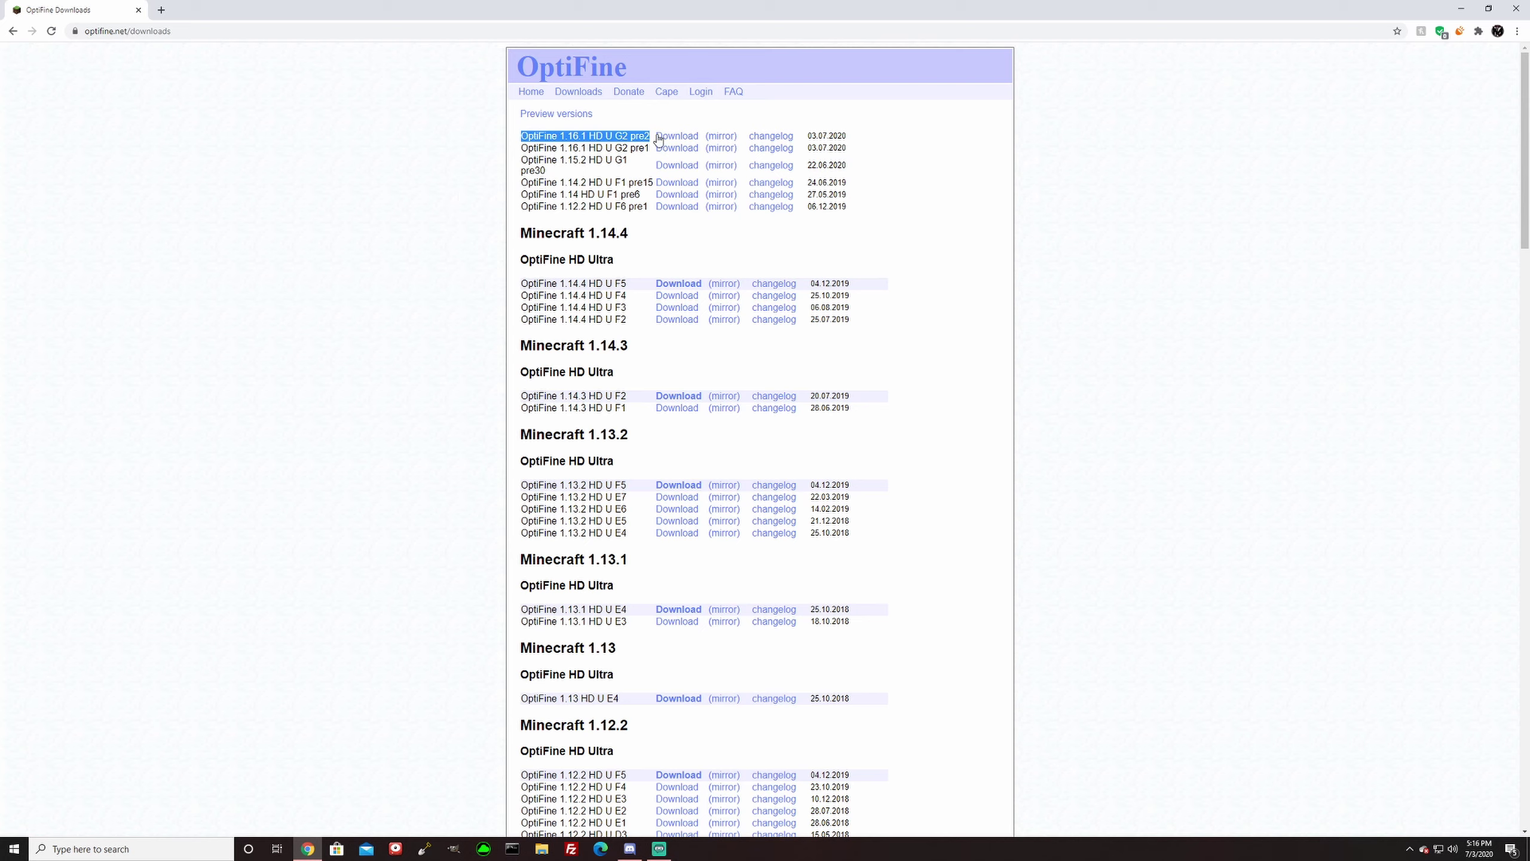
# - Download preview_OptiFine_1.16.1_HD_U_G2_pre2.jar from the mirror link and keep the file despite the browser's safety check
pyautogui.click(718, 137)
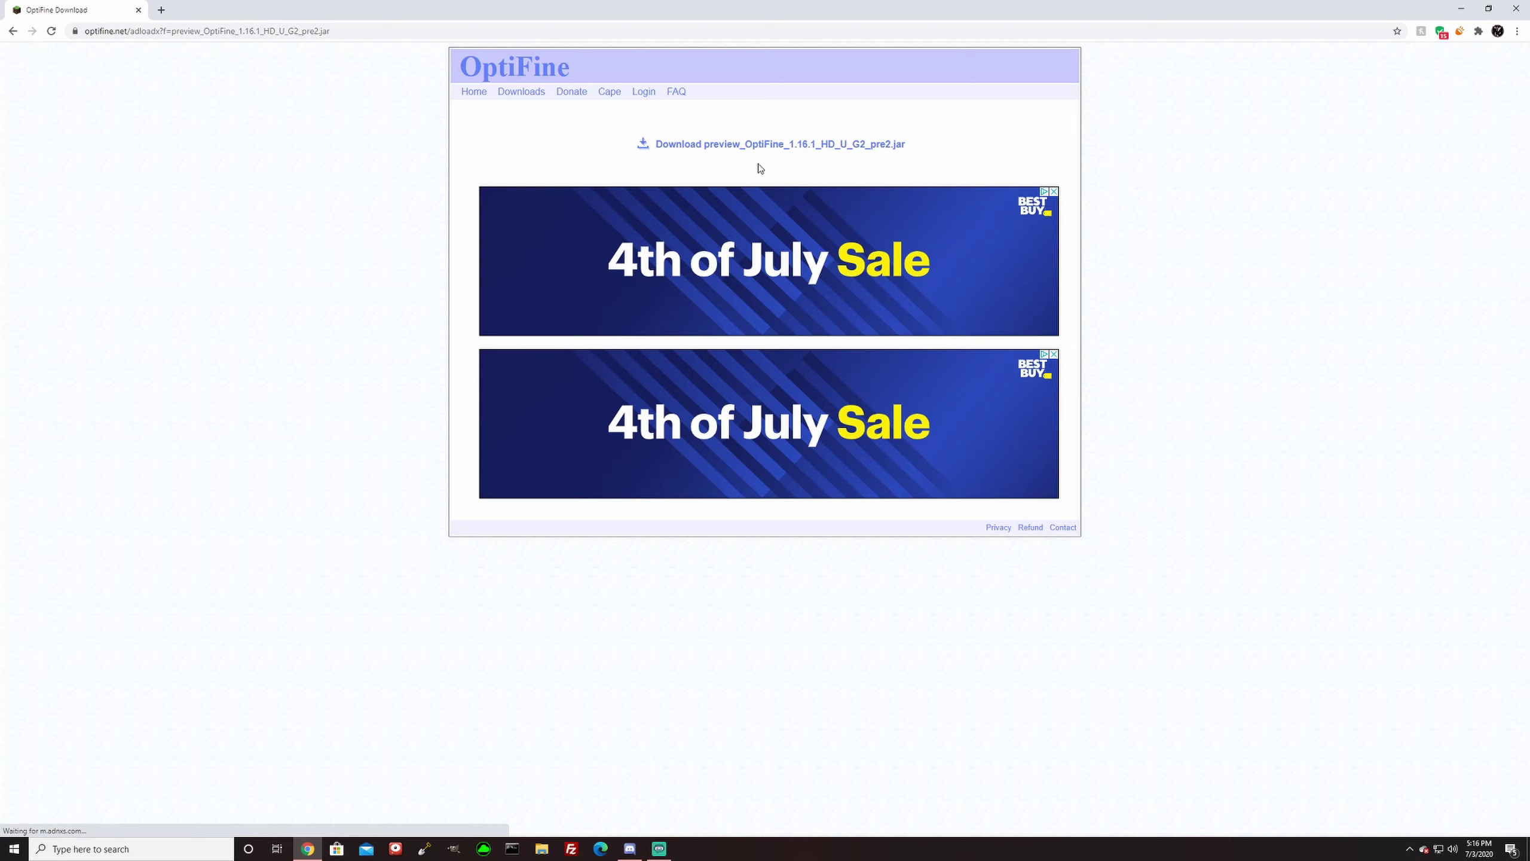
pyautogui.click(717, 144)
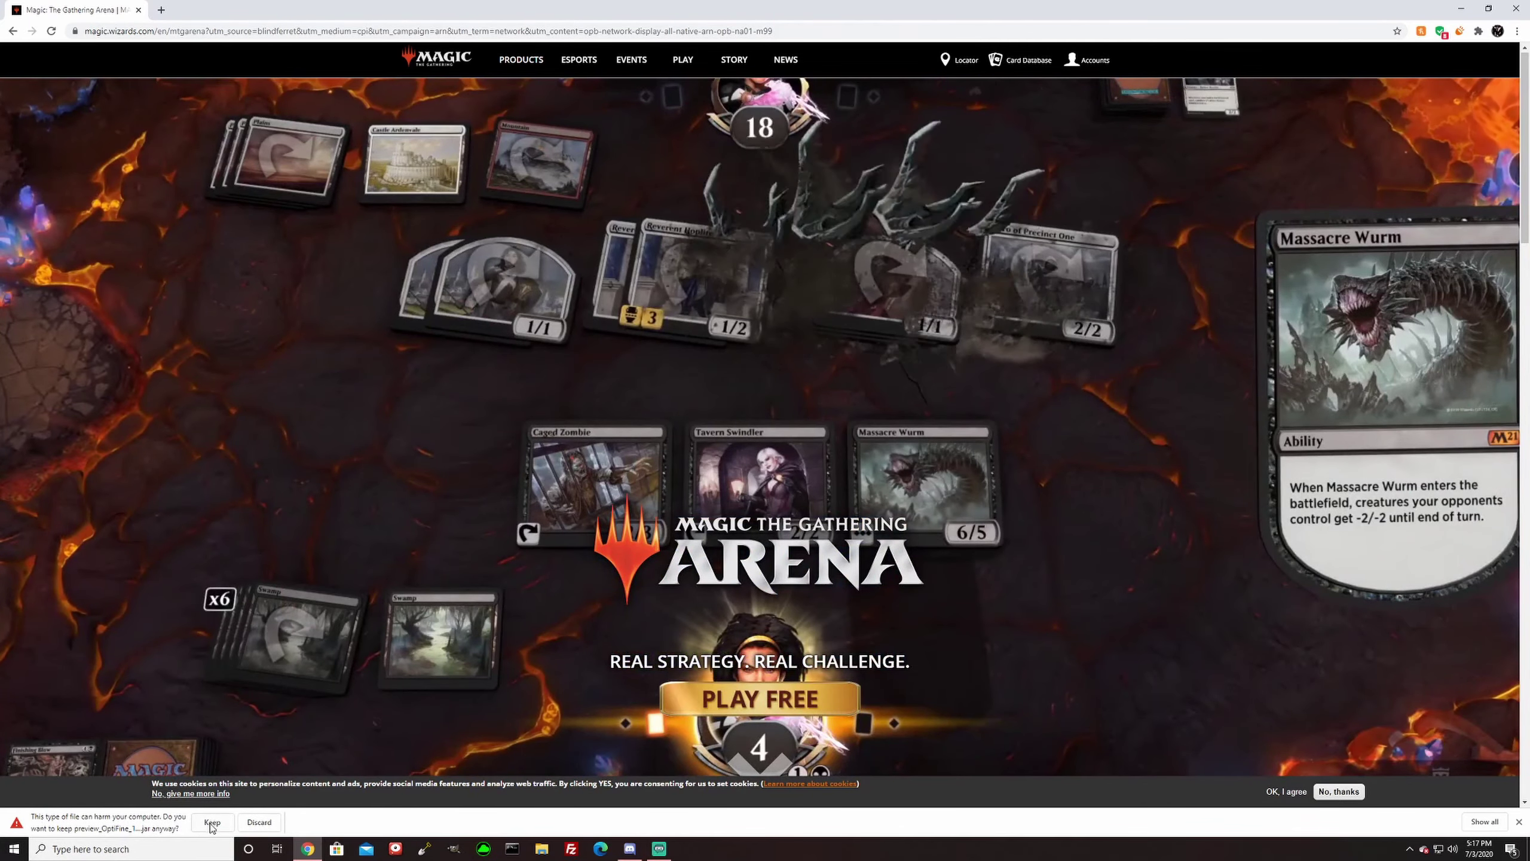
pyautogui.click(211, 822)
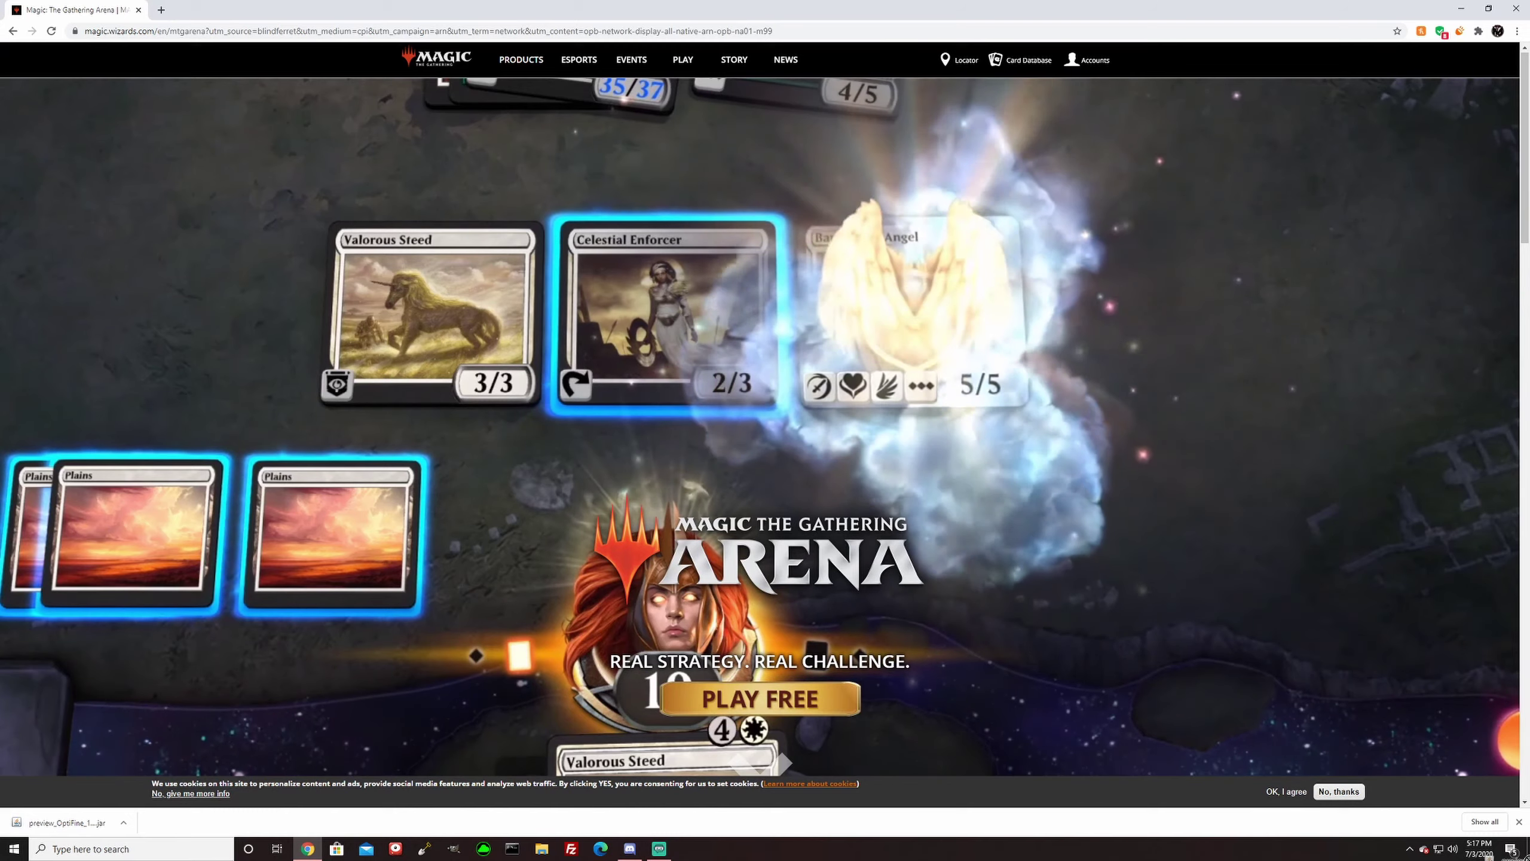
# - Close Chrome and move the downloaded OptiFine jar next to the Minecraft shortcut on the desktop
pyautogui.click(1527, 856)
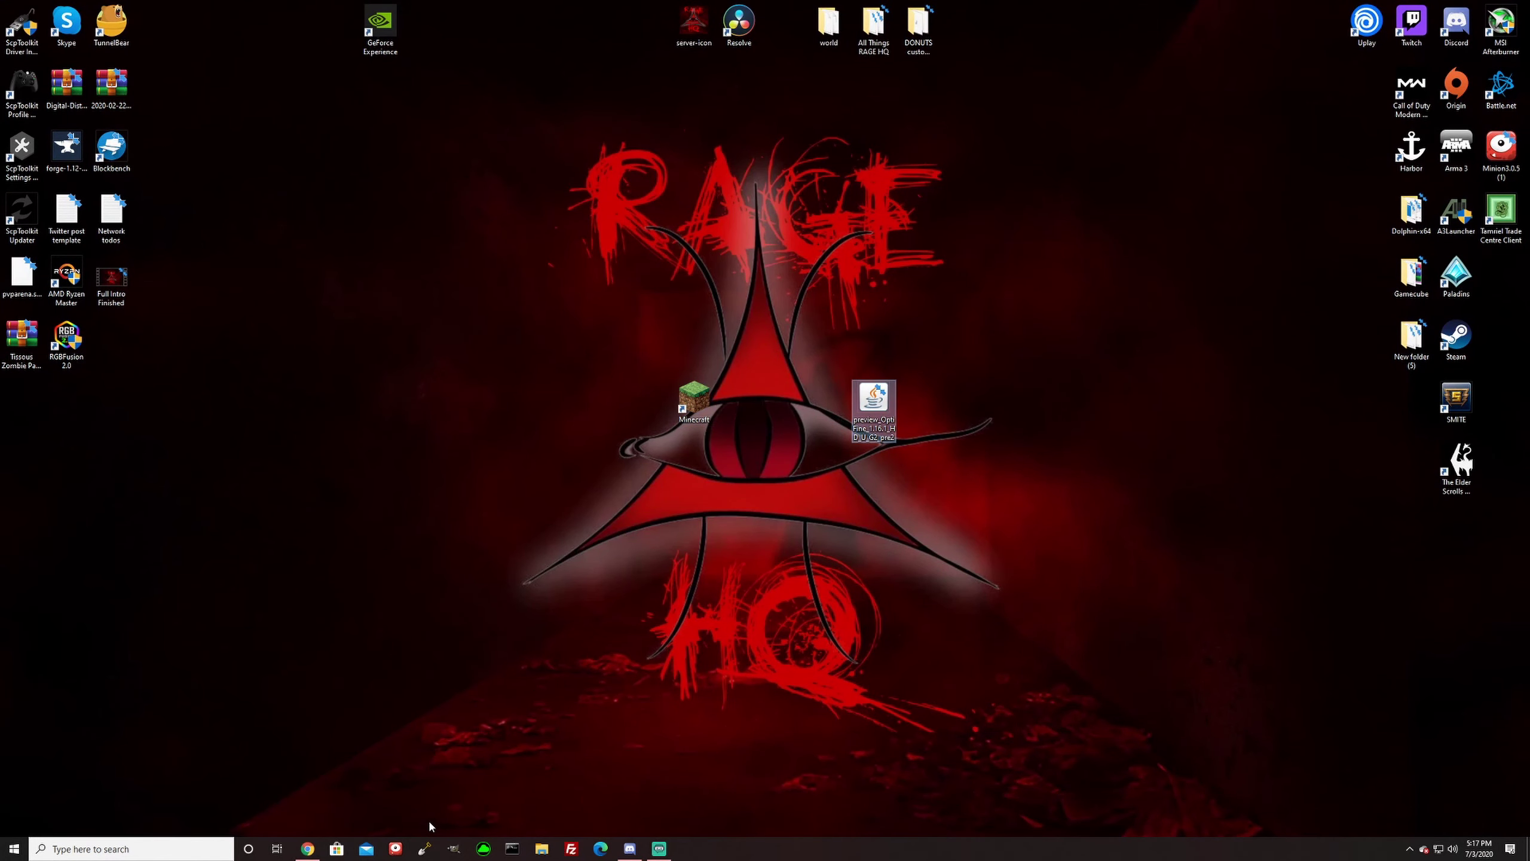
pyautogui.click(308, 849)
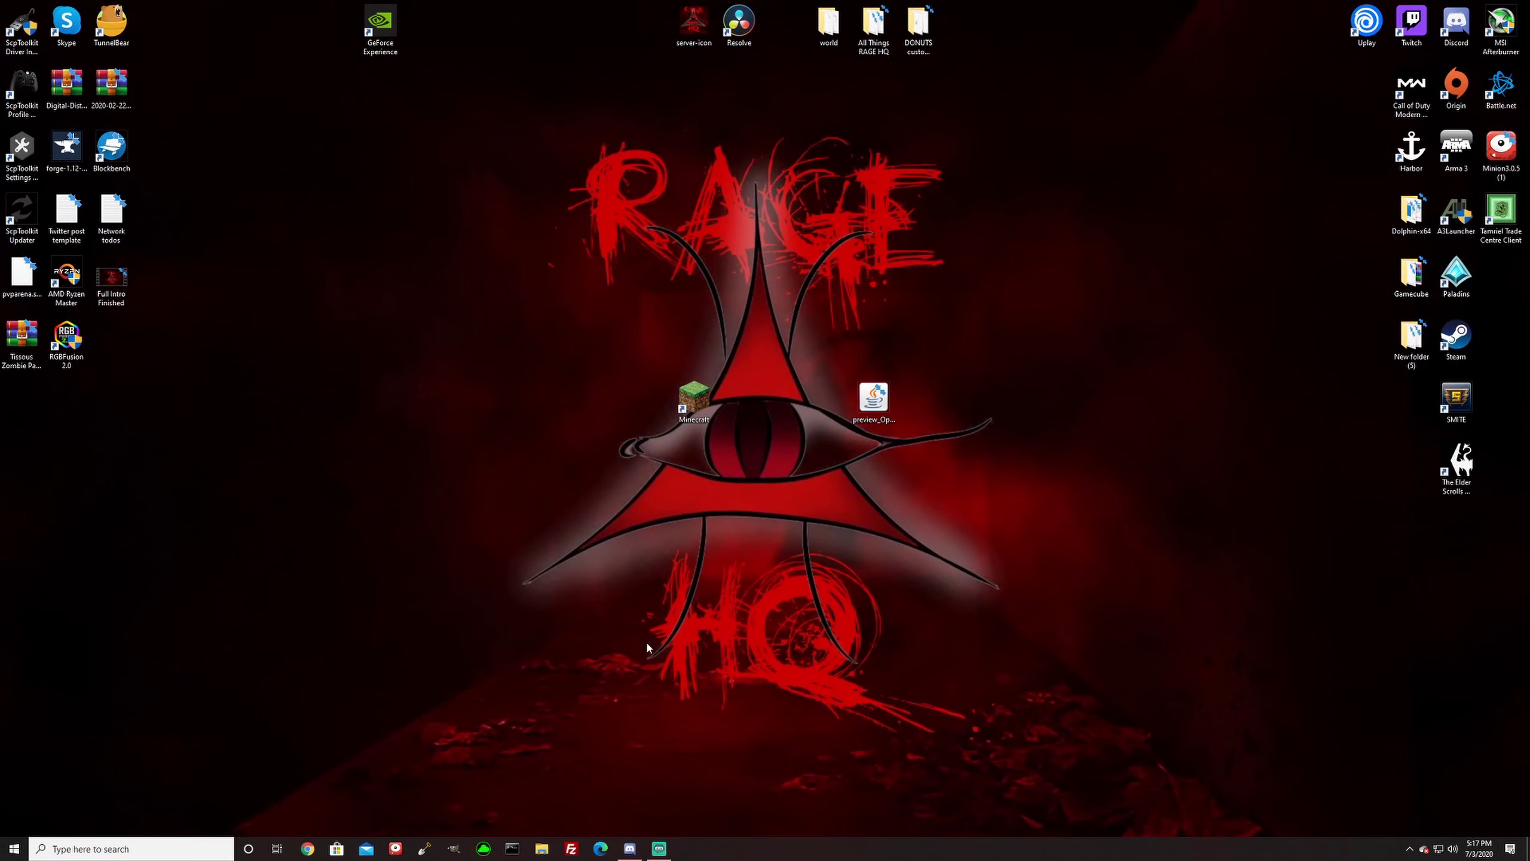
pyautogui.moveTo(851, 415); pyautogui.dragTo(761, 416)
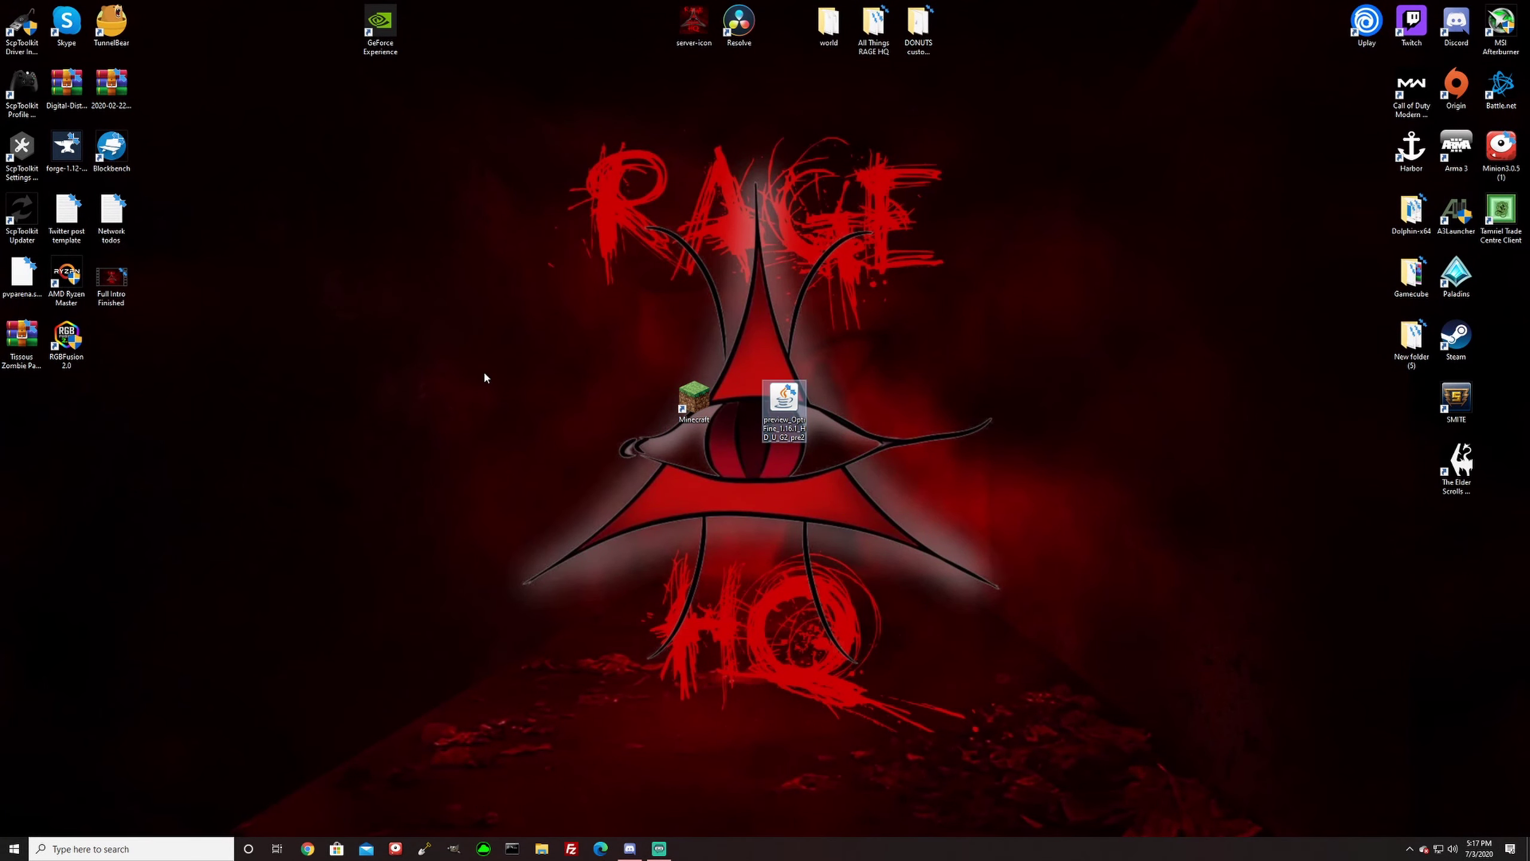
# - Open the OptiFine jar with Java(TM) Platform SE binary and install OptiFine HD Ultra G2 pre2 into the default .minecraft folder
pyautogui.rightClick(774, 389)
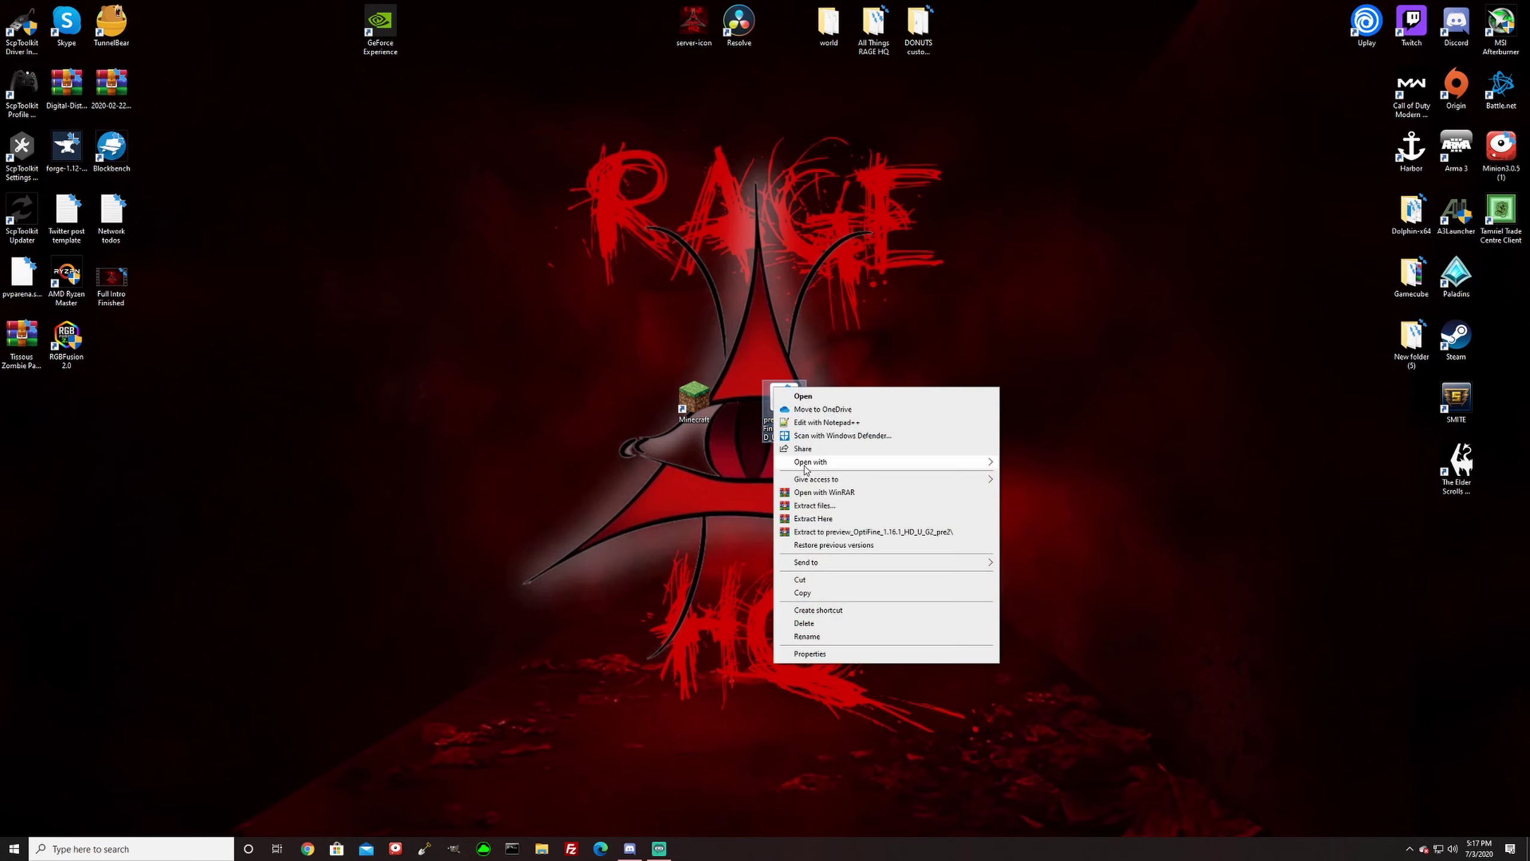
pyautogui.moveTo(805, 468)
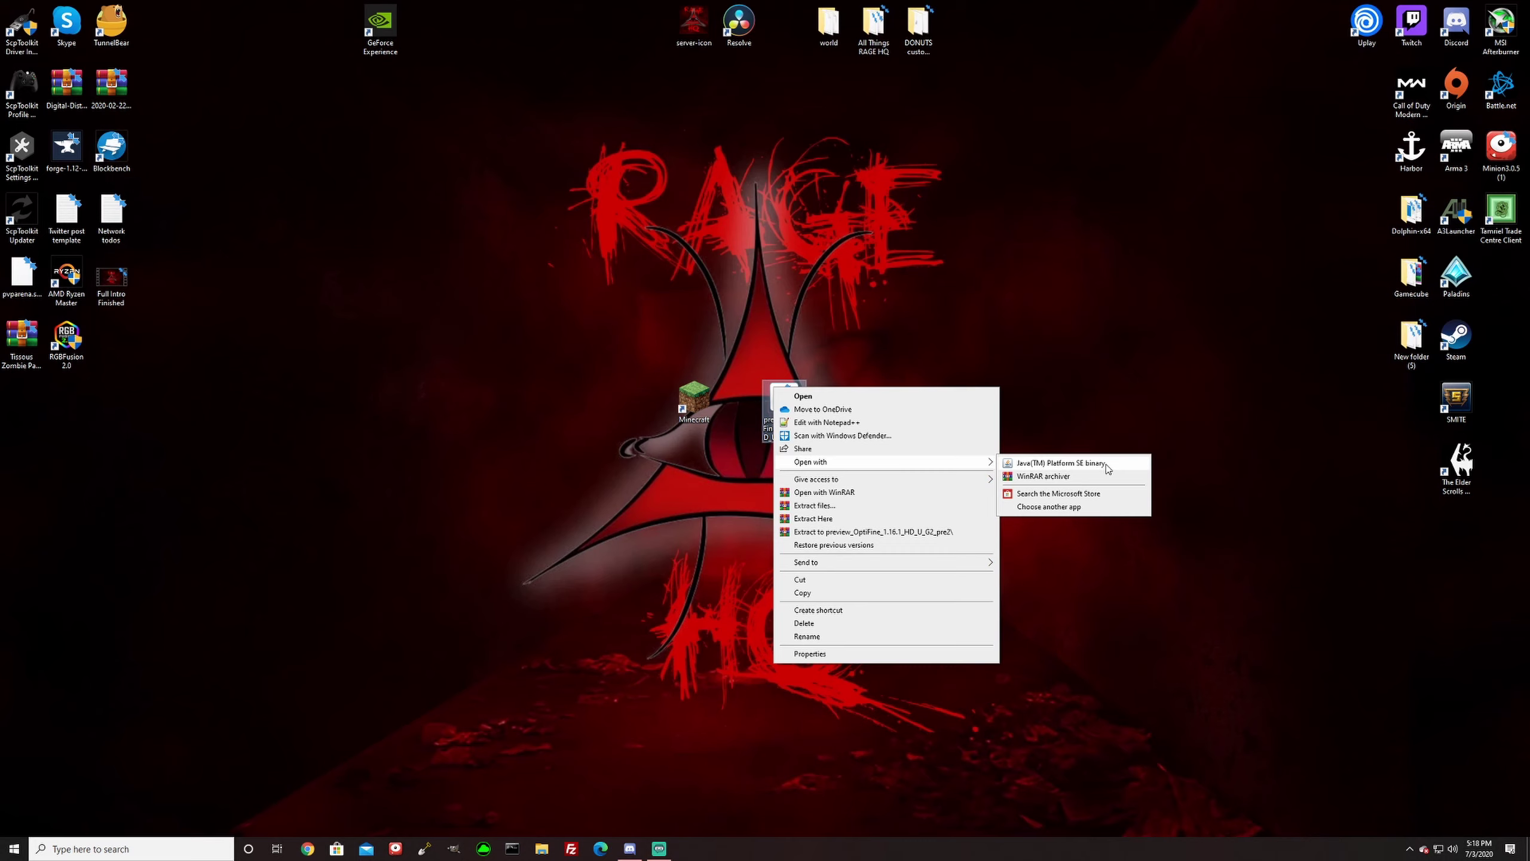
pyautogui.click(1026, 461)
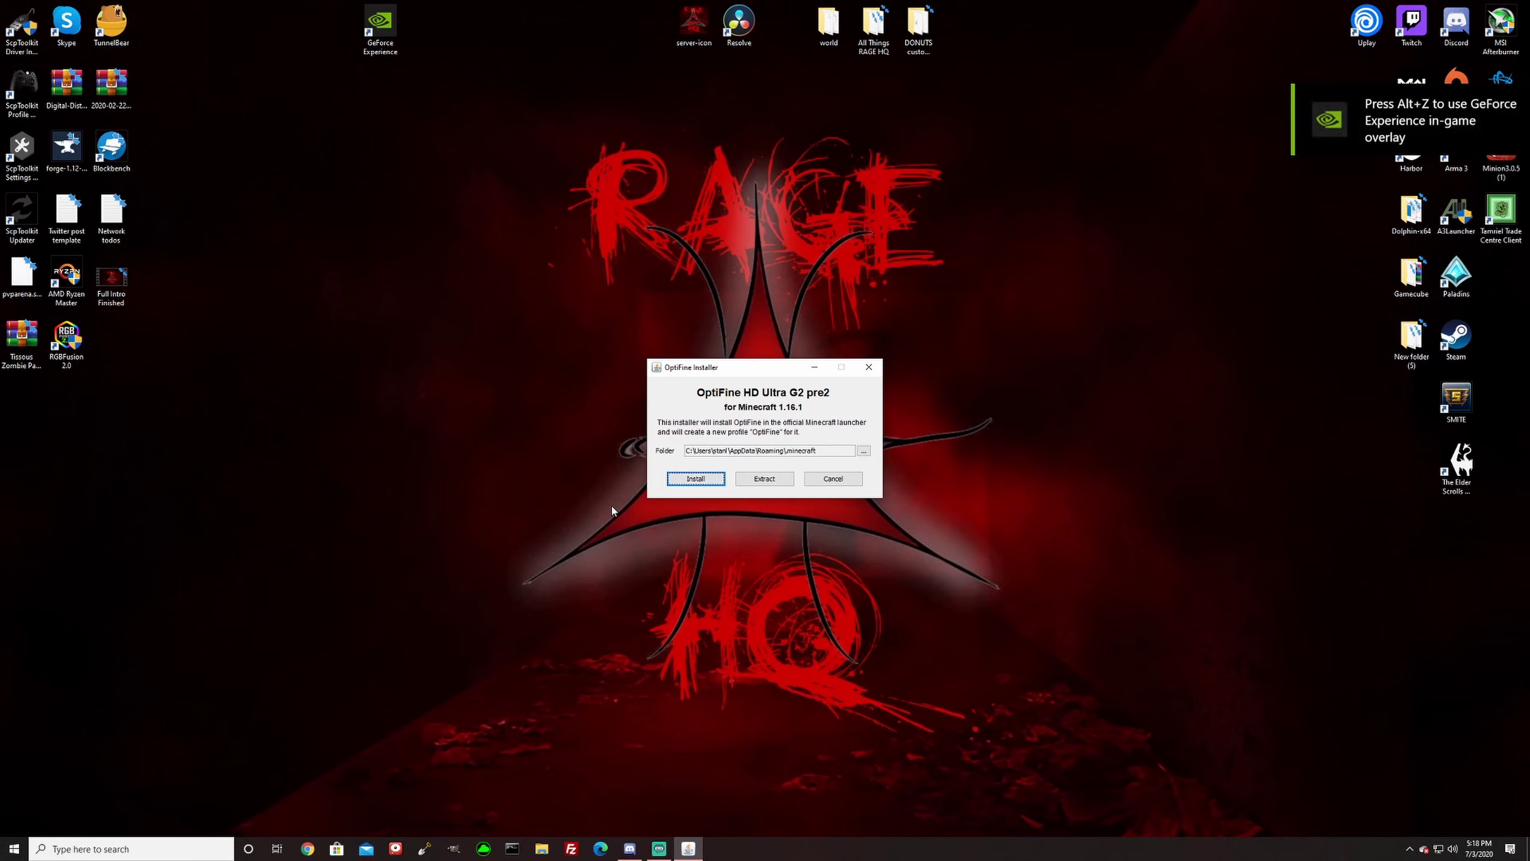
pyautogui.tripleClick(689, 453)
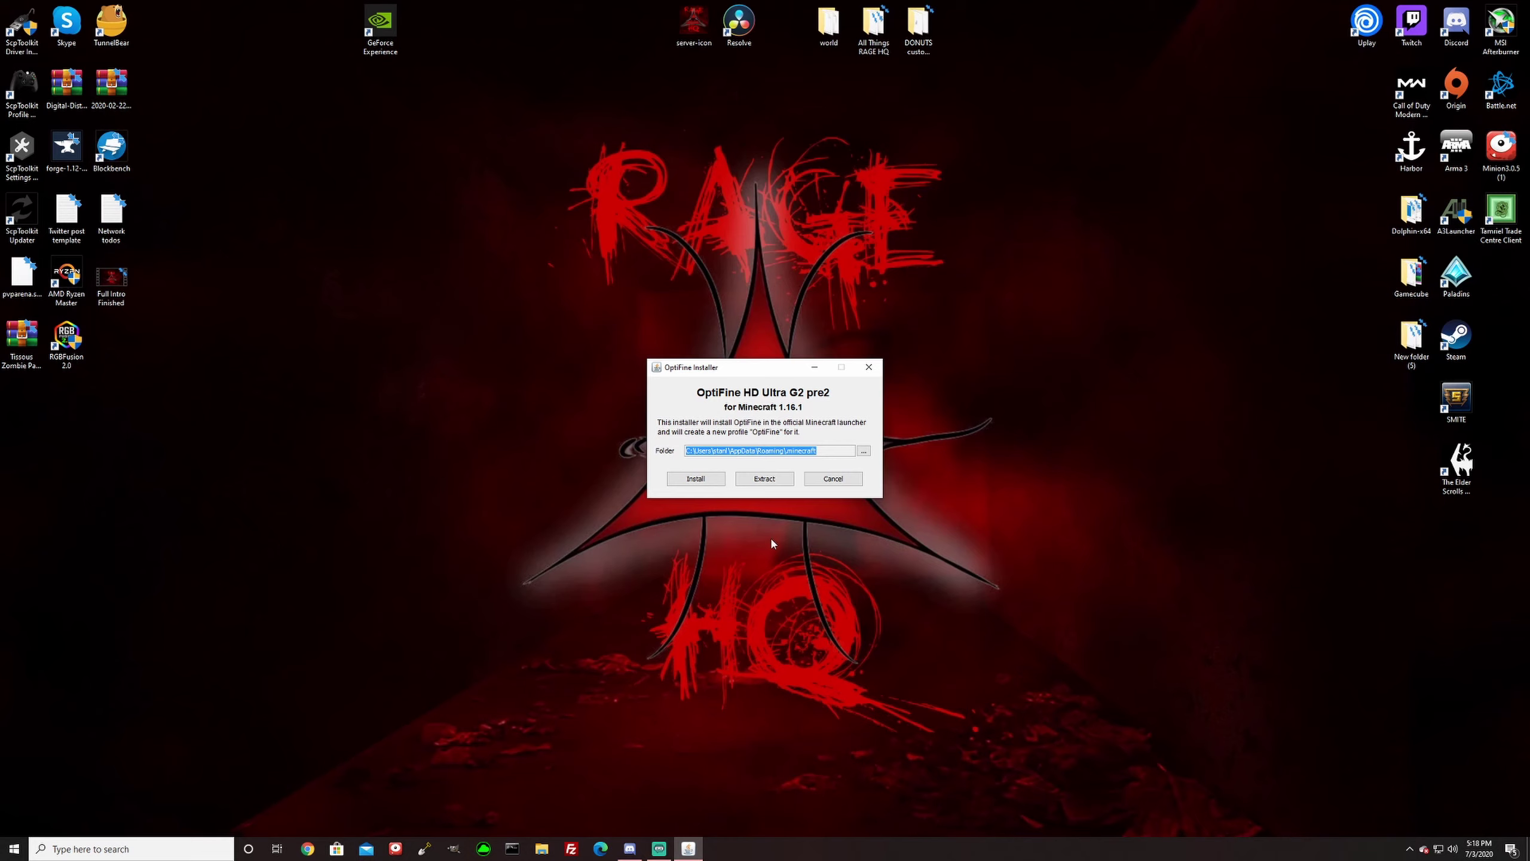
pyautogui.click(695, 481)
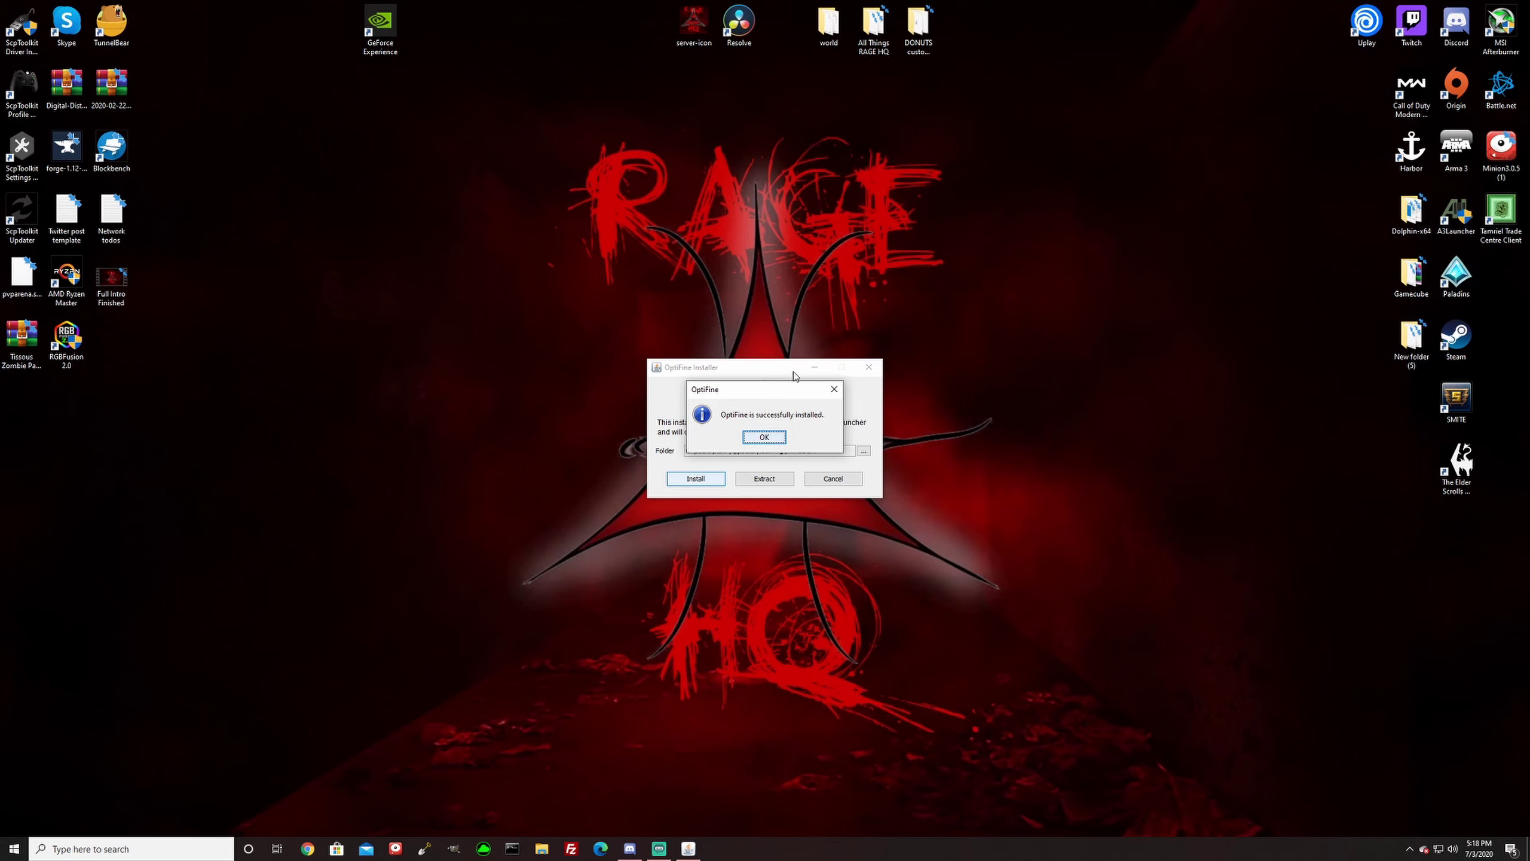
pyautogui.click(764, 437)
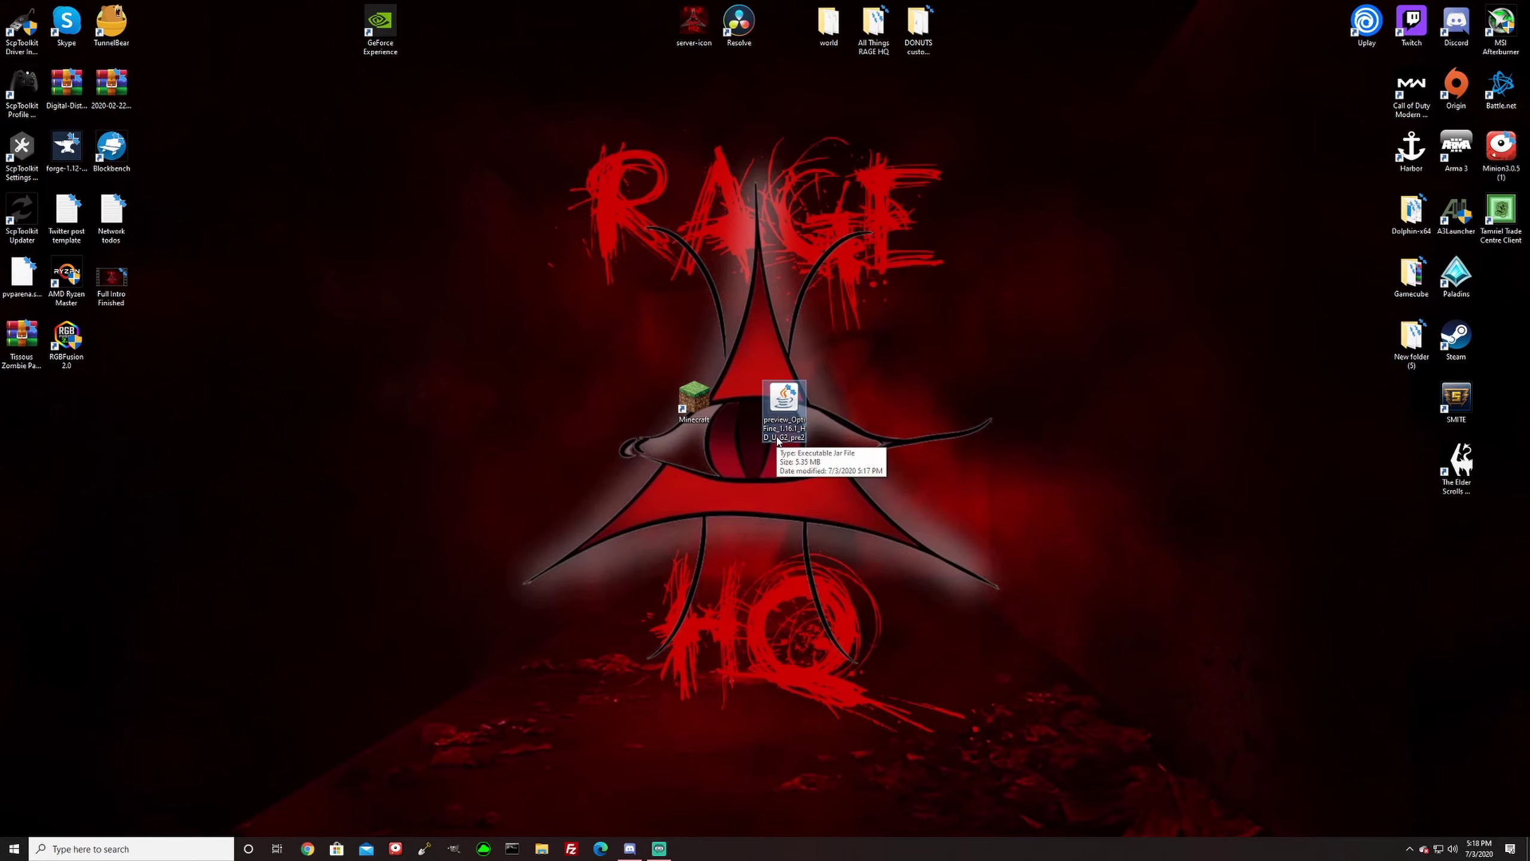
# - Start the Minecraft launcher, minimize it and delete the OptiFine installer jar from the desktop
pyautogui.doubleClick(707, 398)
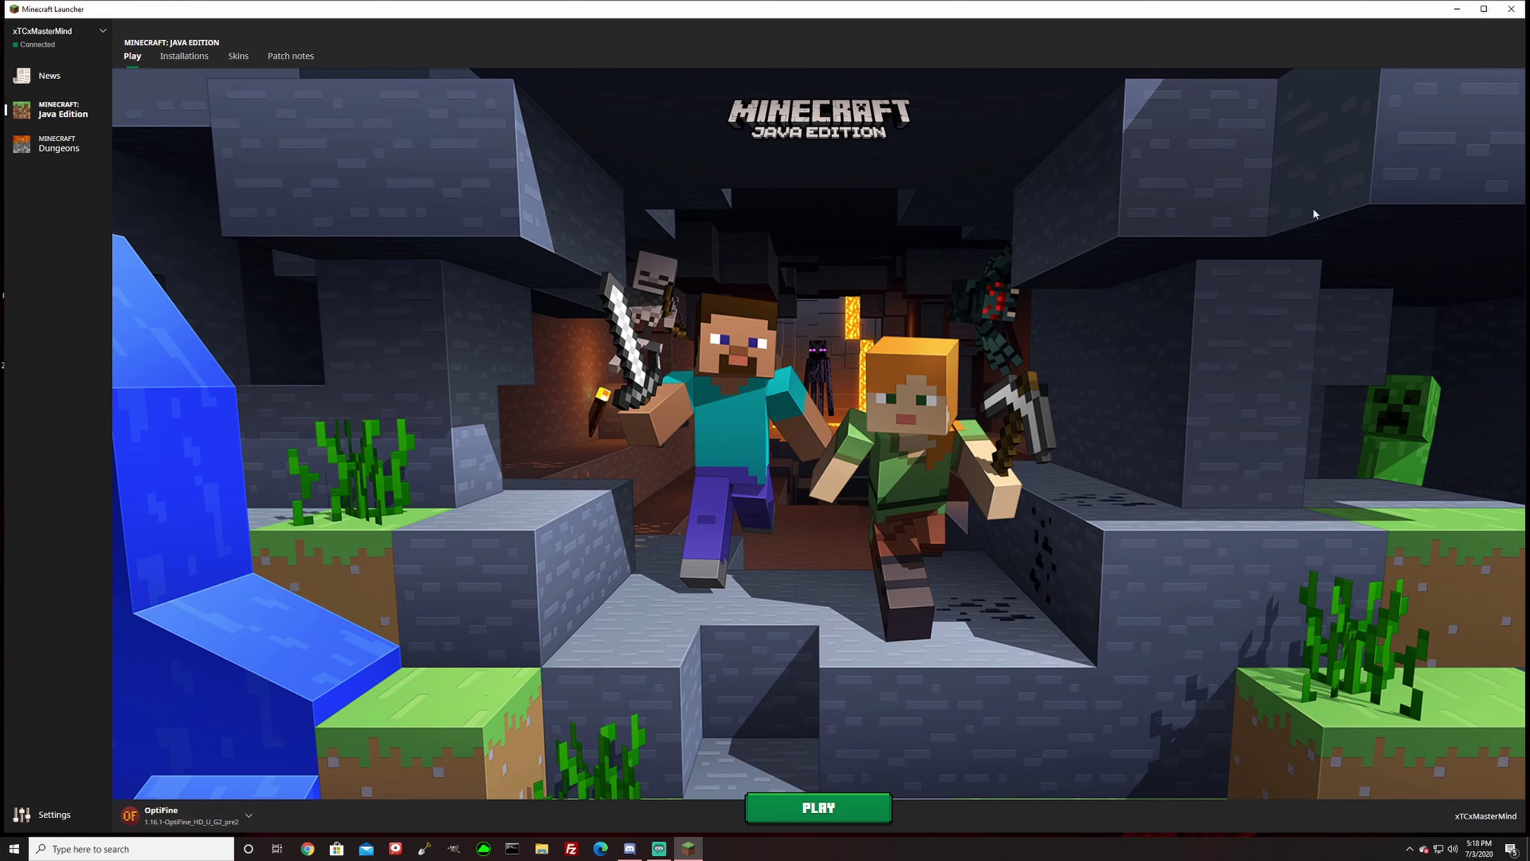
pyautogui.click(1456, 9)
pyautogui.moveTo(763, 357); pyautogui.dragTo(854, 554)
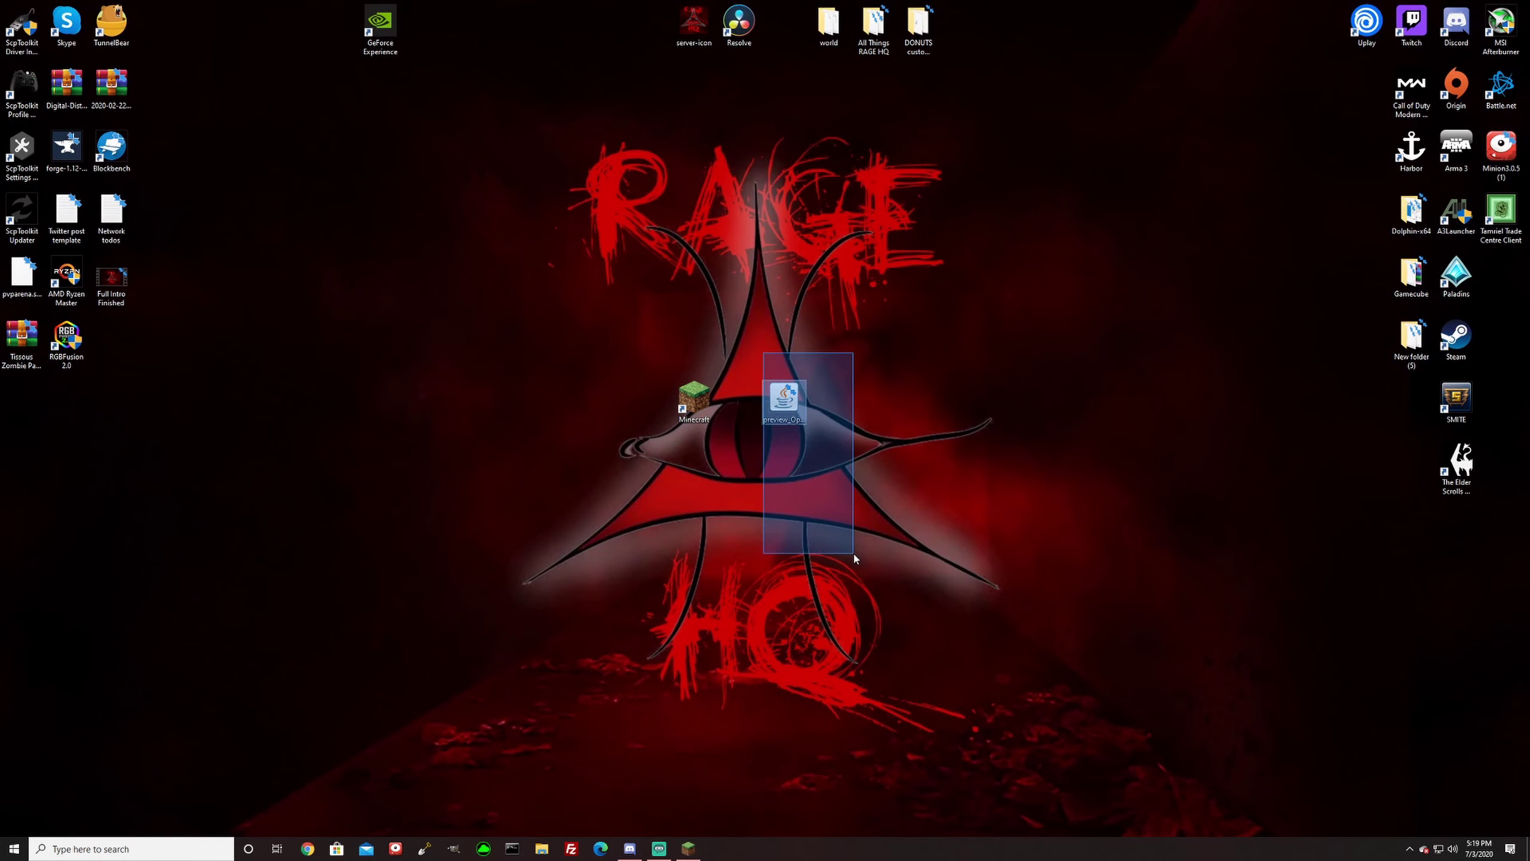
pyautogui.press('Delete')
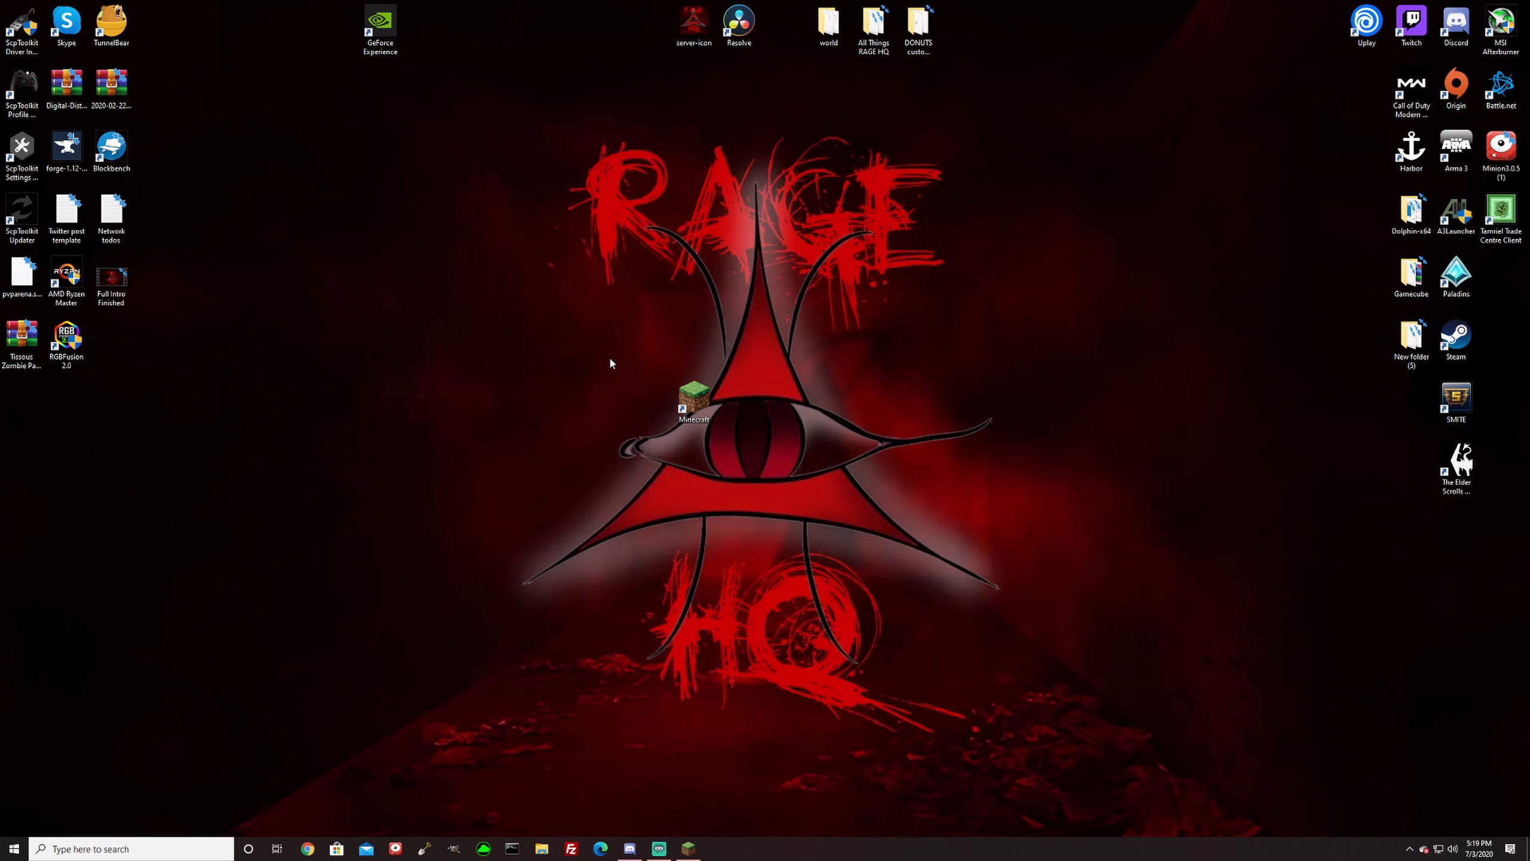
# - Launch the game with the OptiFine 1.16.1 profile and join the saved multiplayer server in a maximized window
pyautogui.click(688, 849)
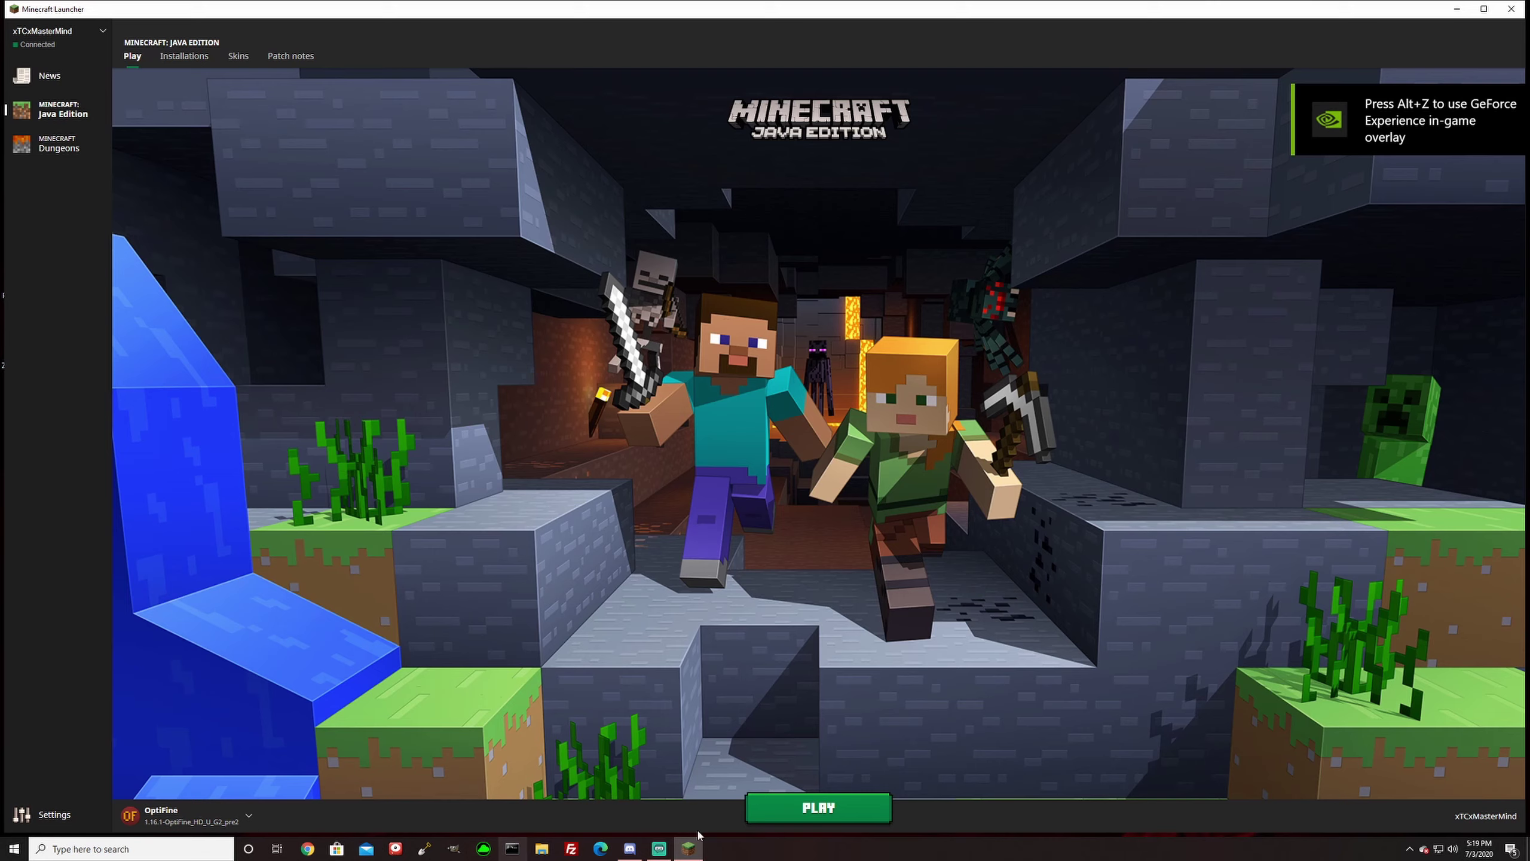
pyautogui.click(764, 814)
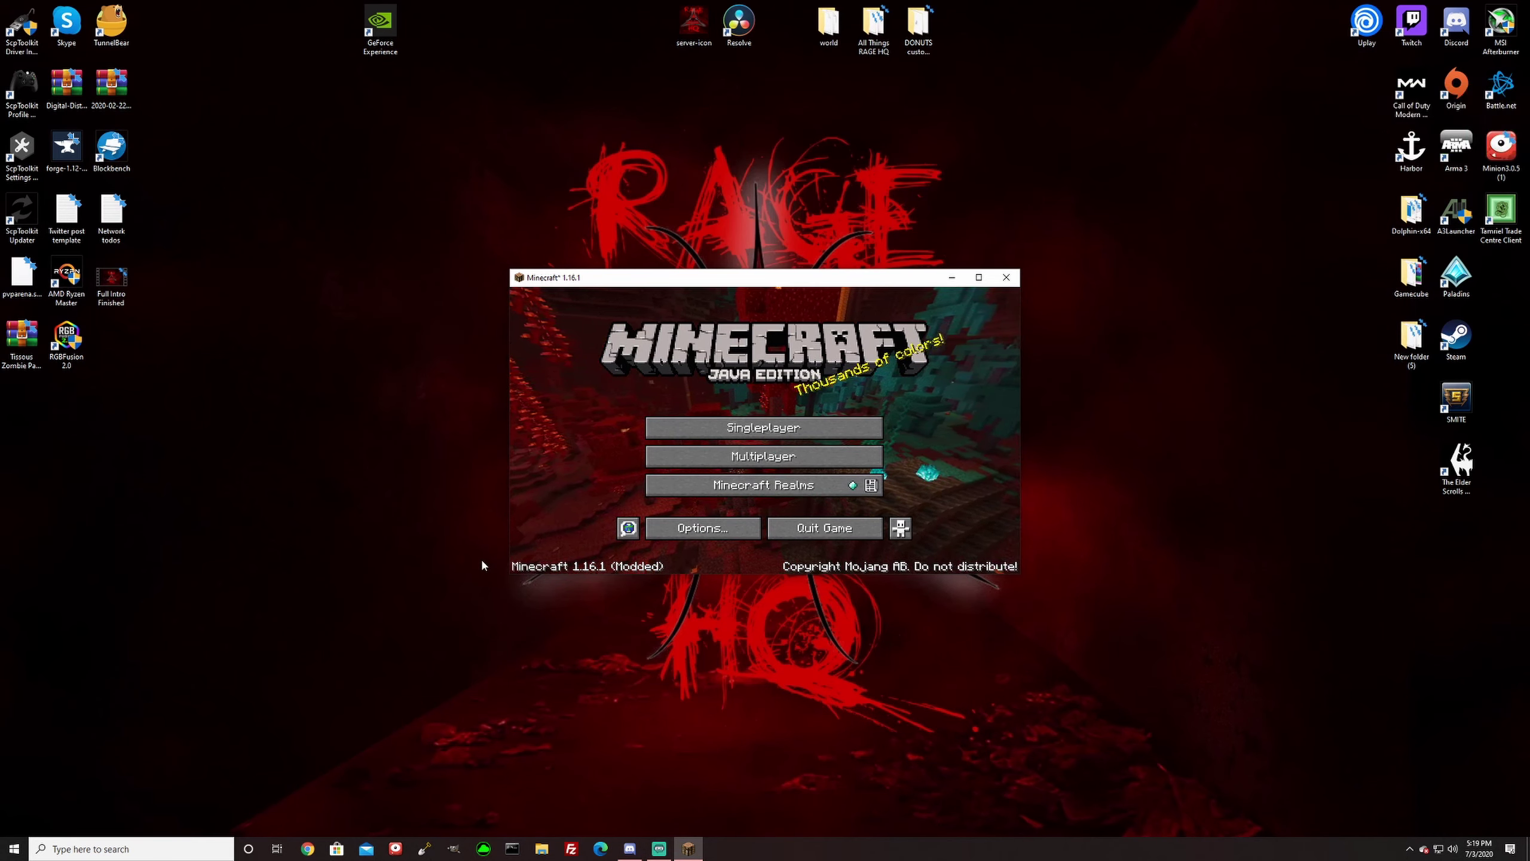
pyautogui.click(771, 457)
pyautogui.doubleClick(717, 434)
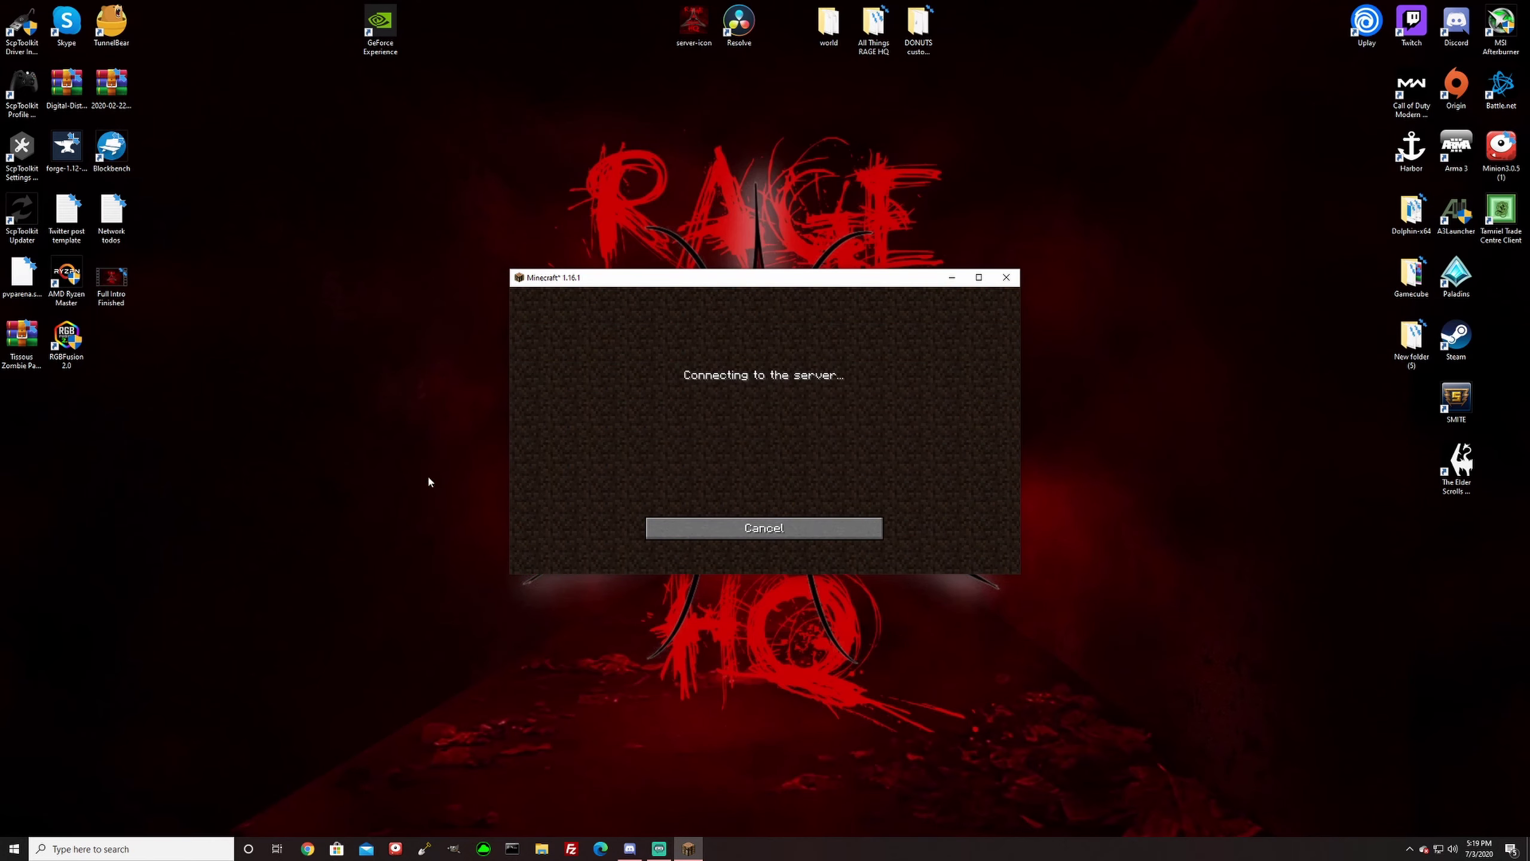
pyautogui.click(973, 276)
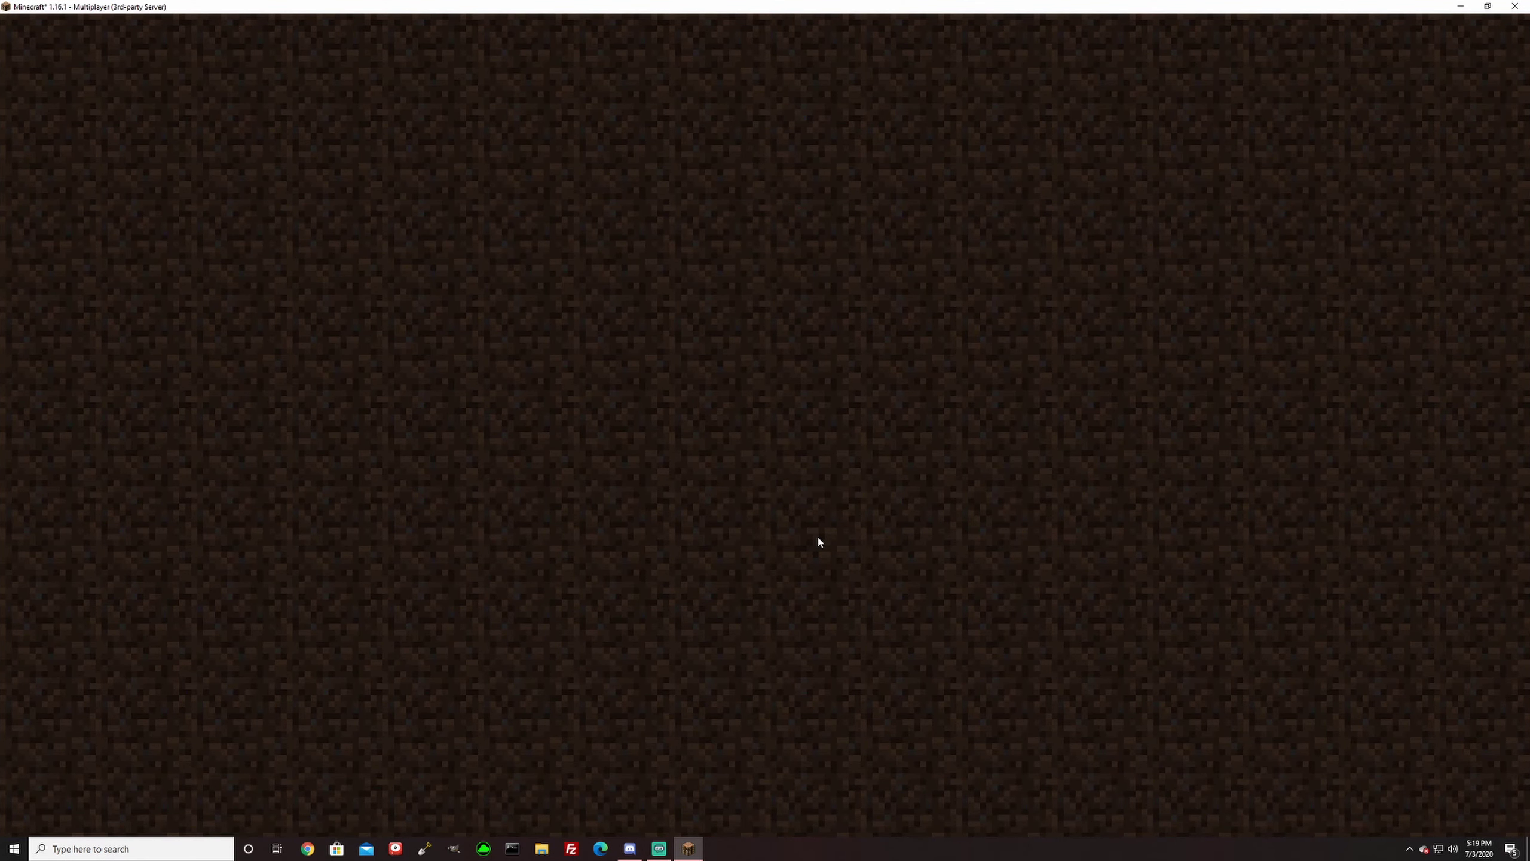
# - Select the seventh hotbar slot and clear the player's inventory with the /ci command
pyautogui.scroll(-4, 764, 424)
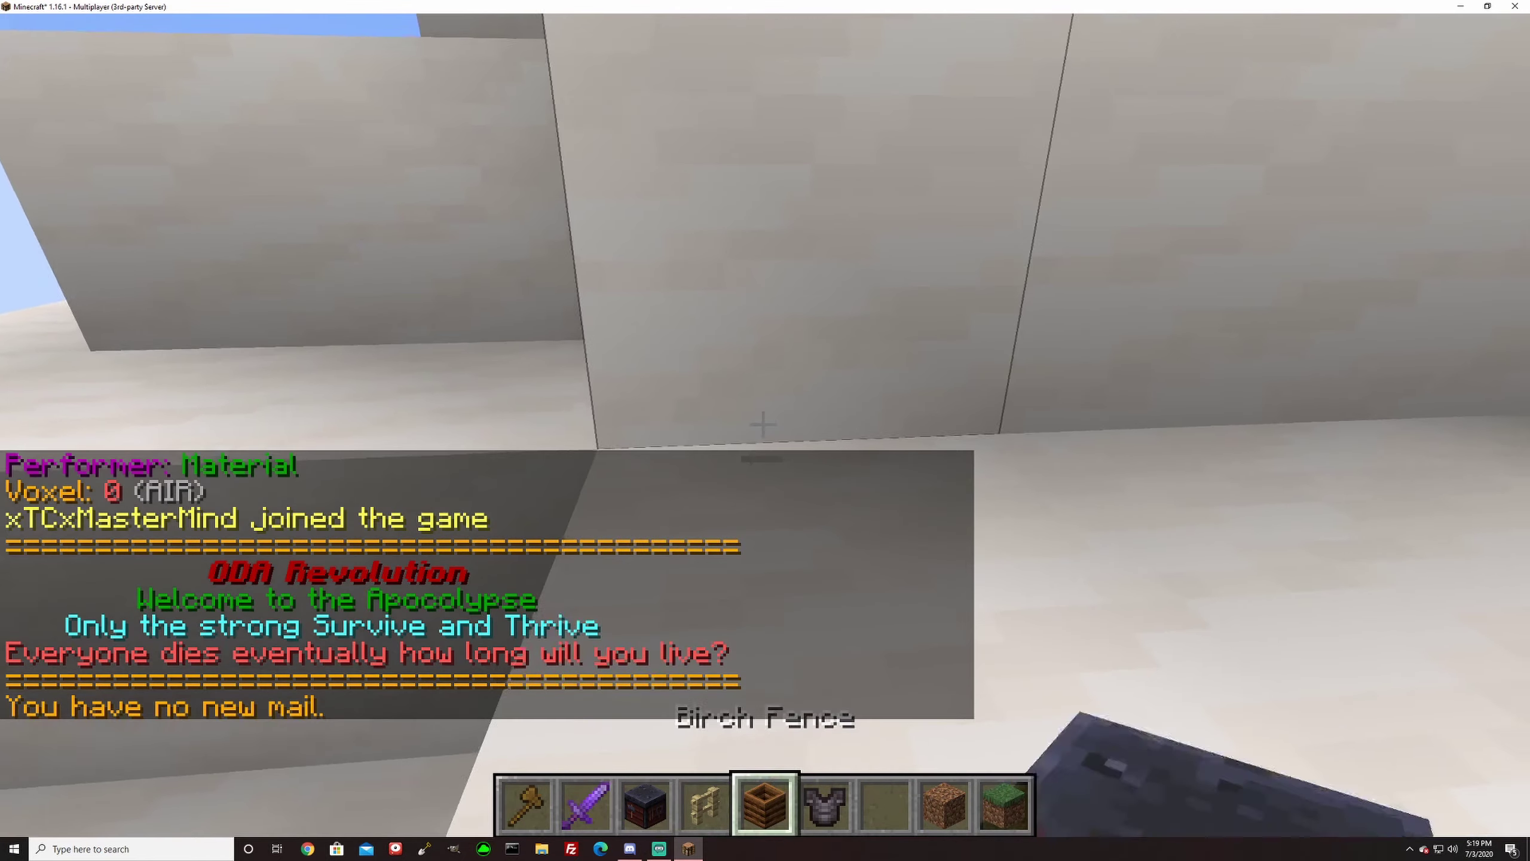
pyautogui.write('/ci')
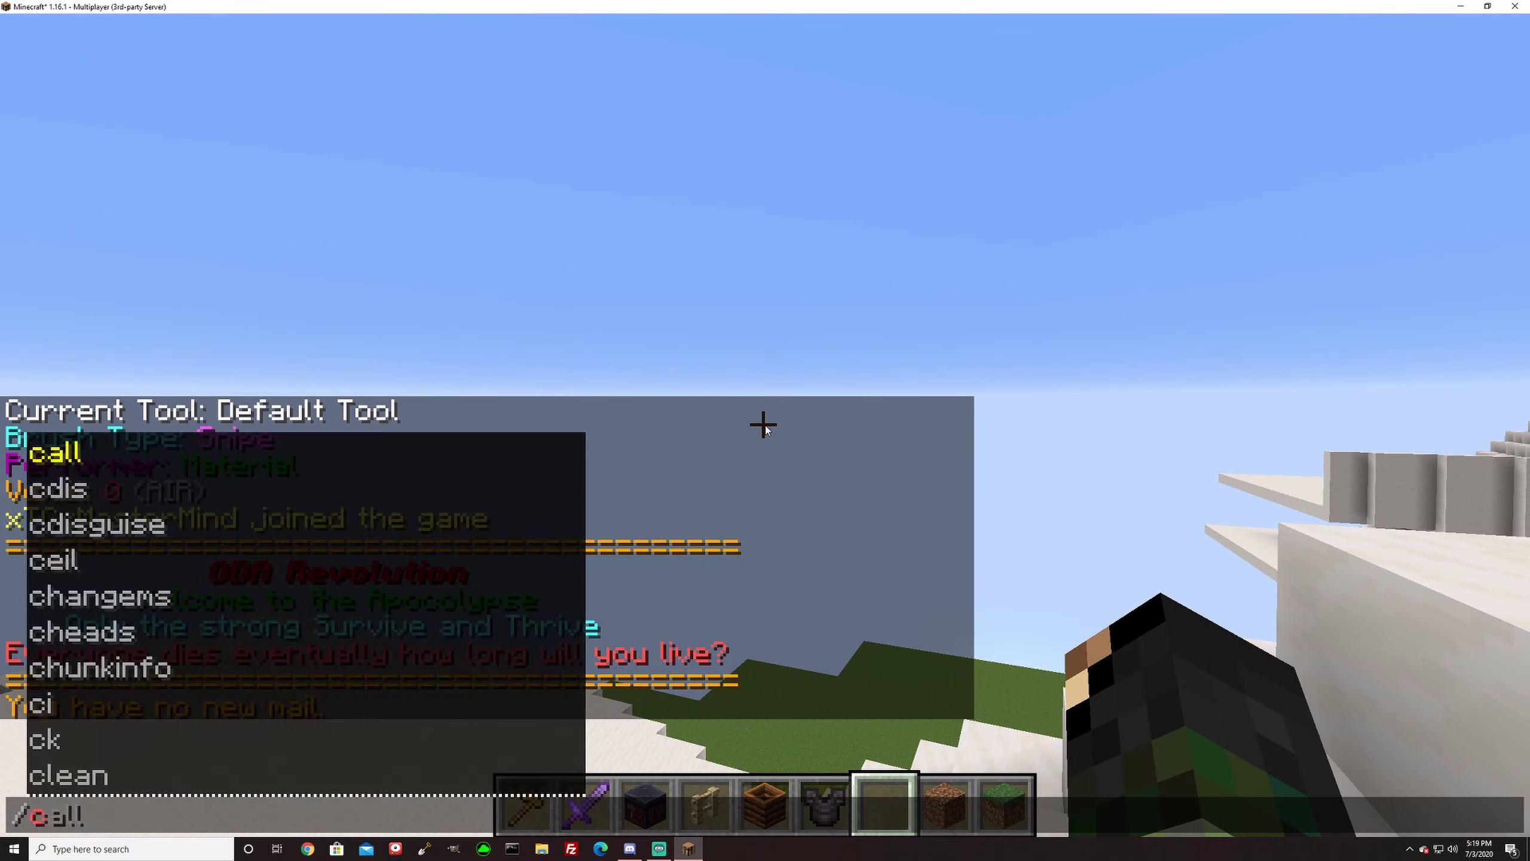
pyautogui.press('Return')
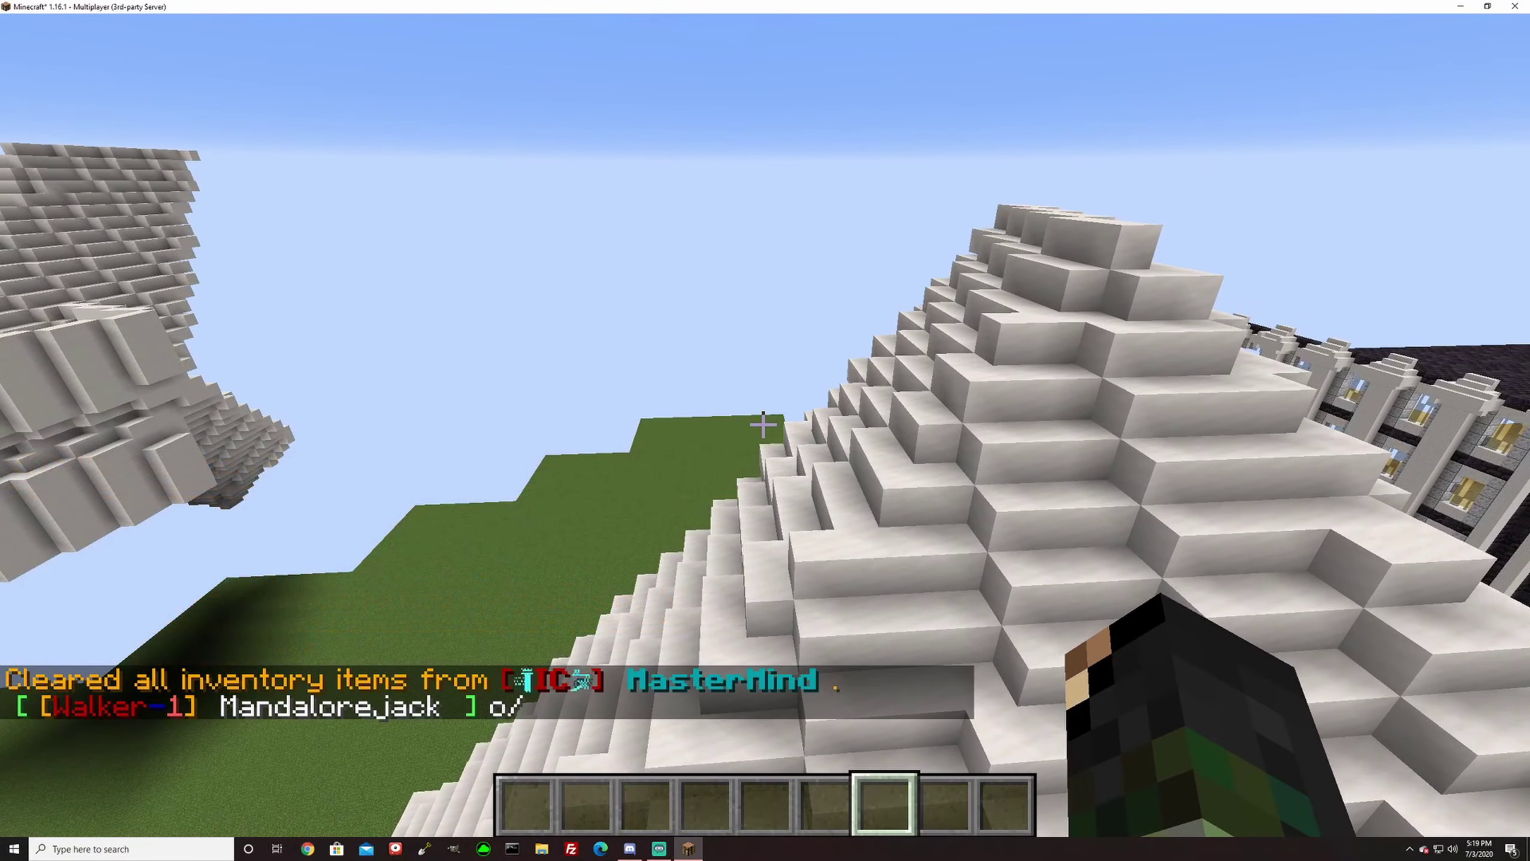
pyautogui.press('t')
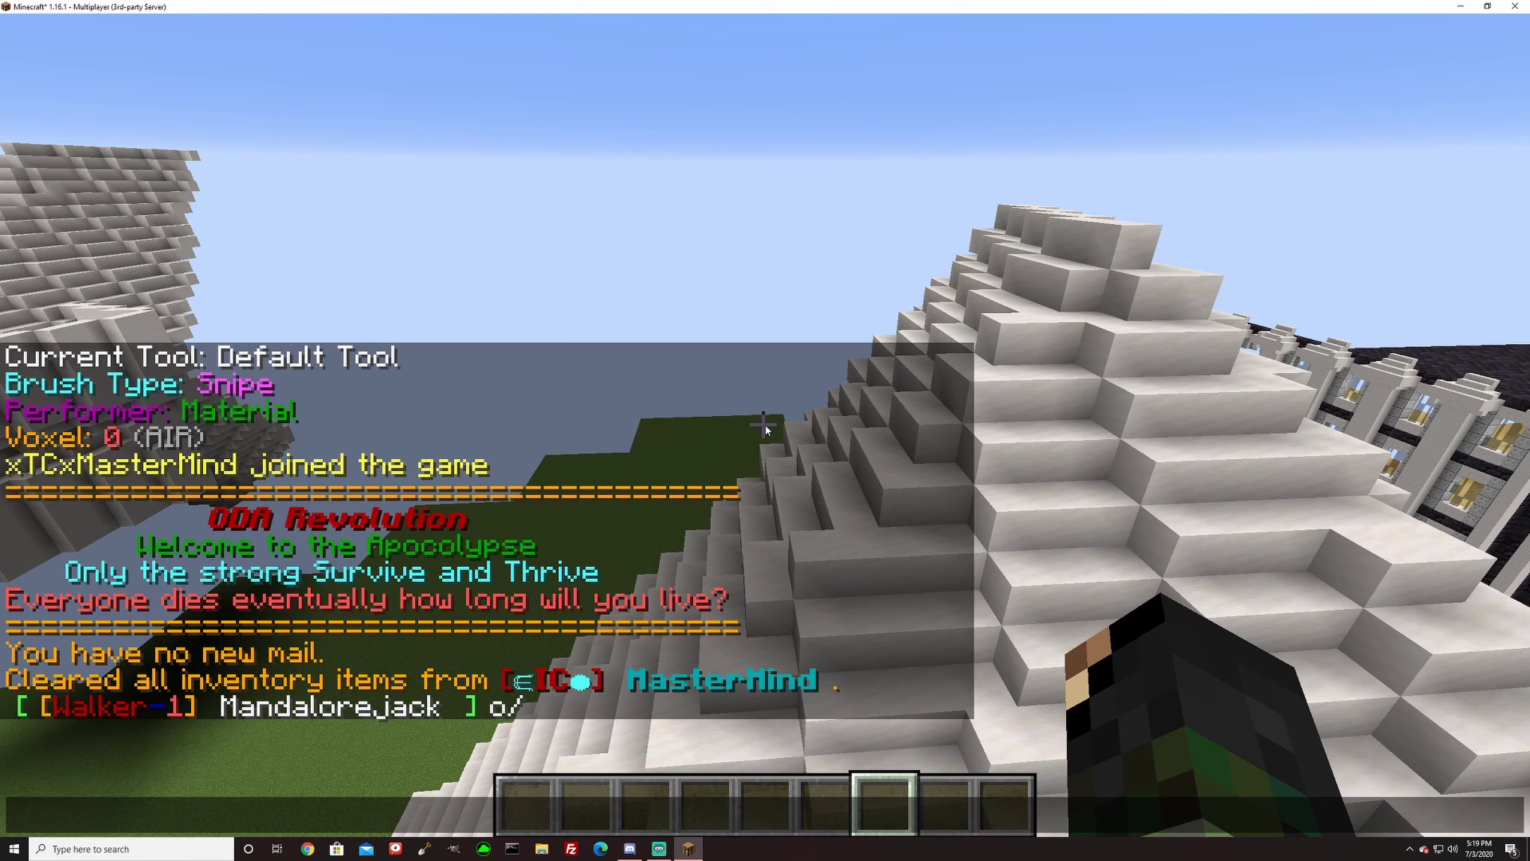
pyautogui.press('Escape')
# - Open the in-game video settings and examine OptiFine's main options and Quality Settings
pyautogui.press('Escape')
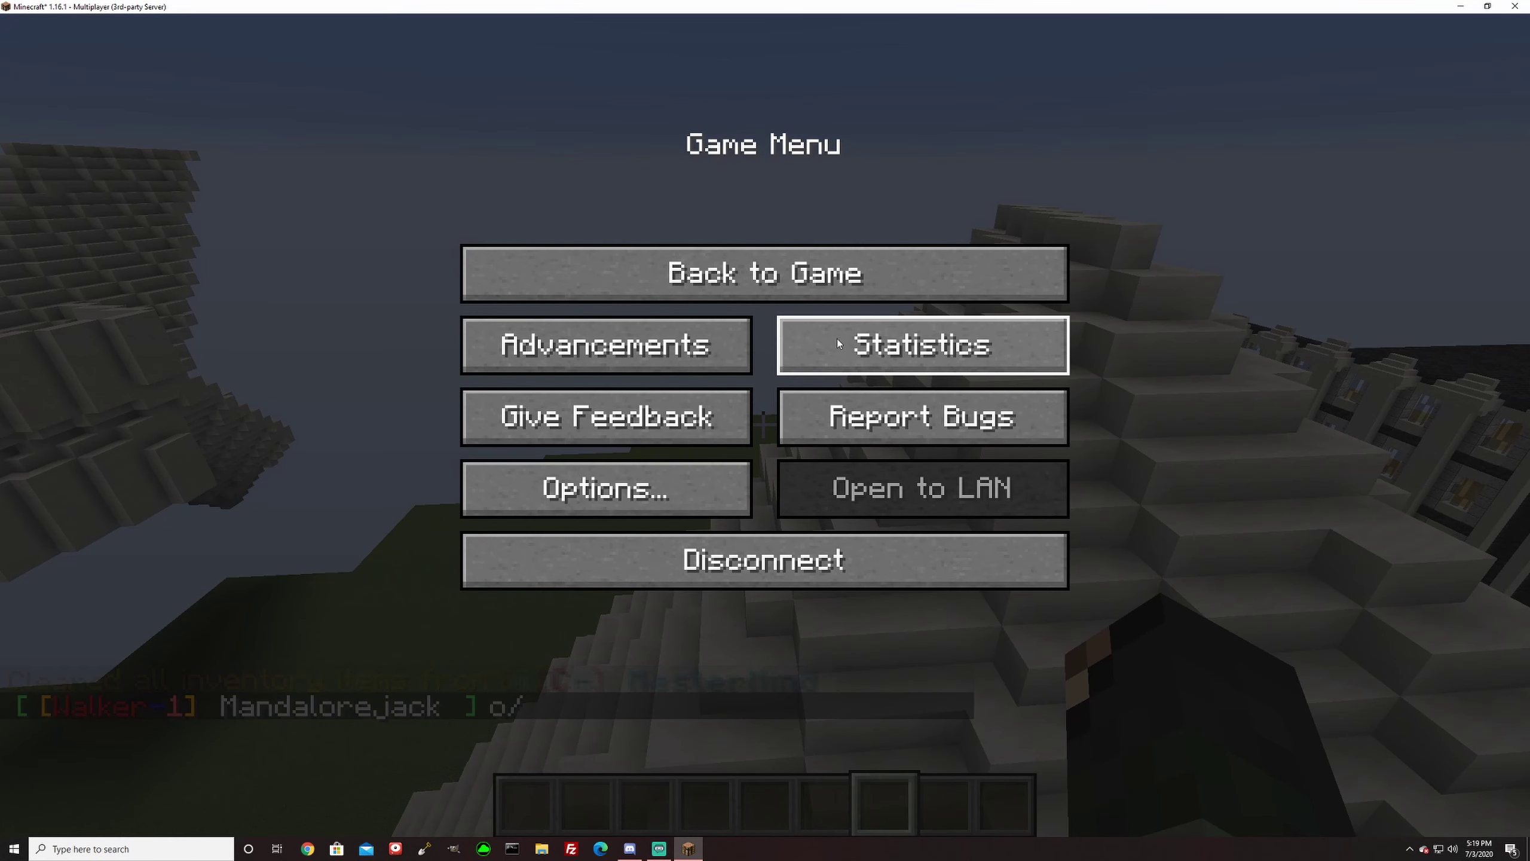
pyautogui.click(523, 511)
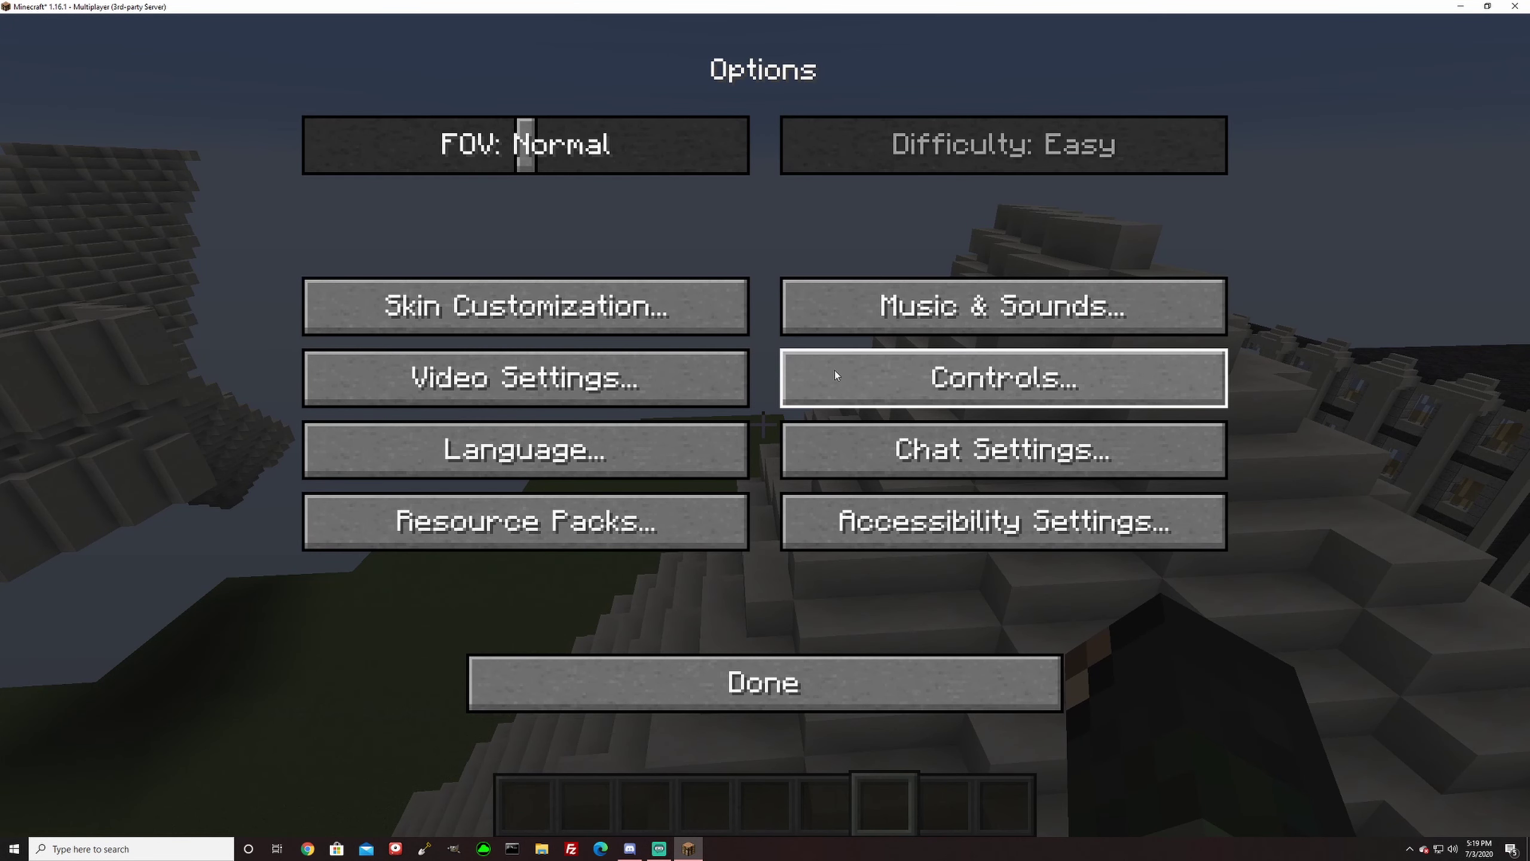
pyautogui.click(512, 382)
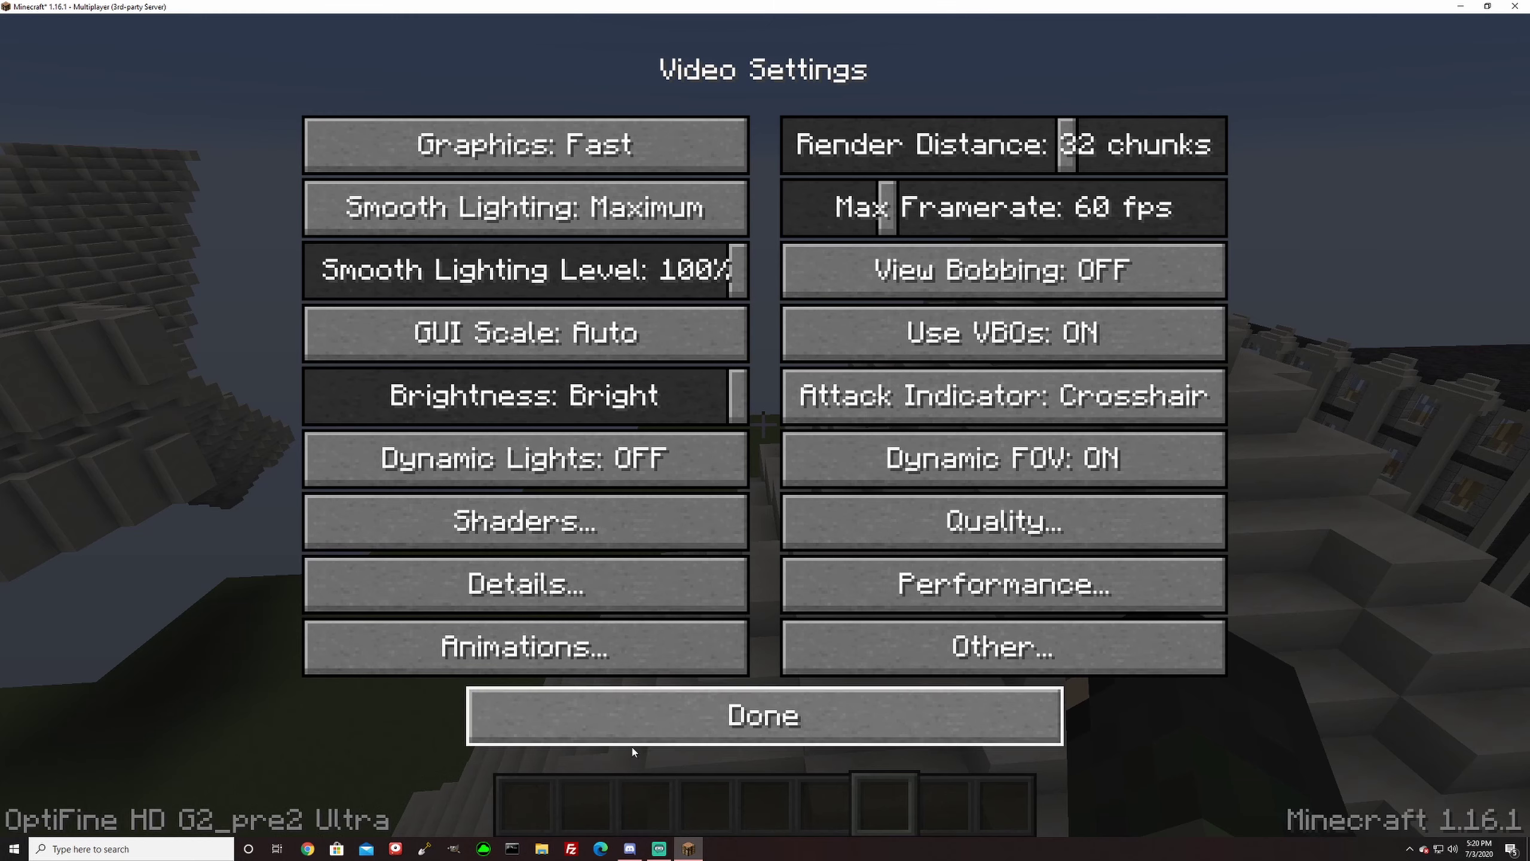
pyautogui.click(708, 733)
pyautogui.click(488, 385)
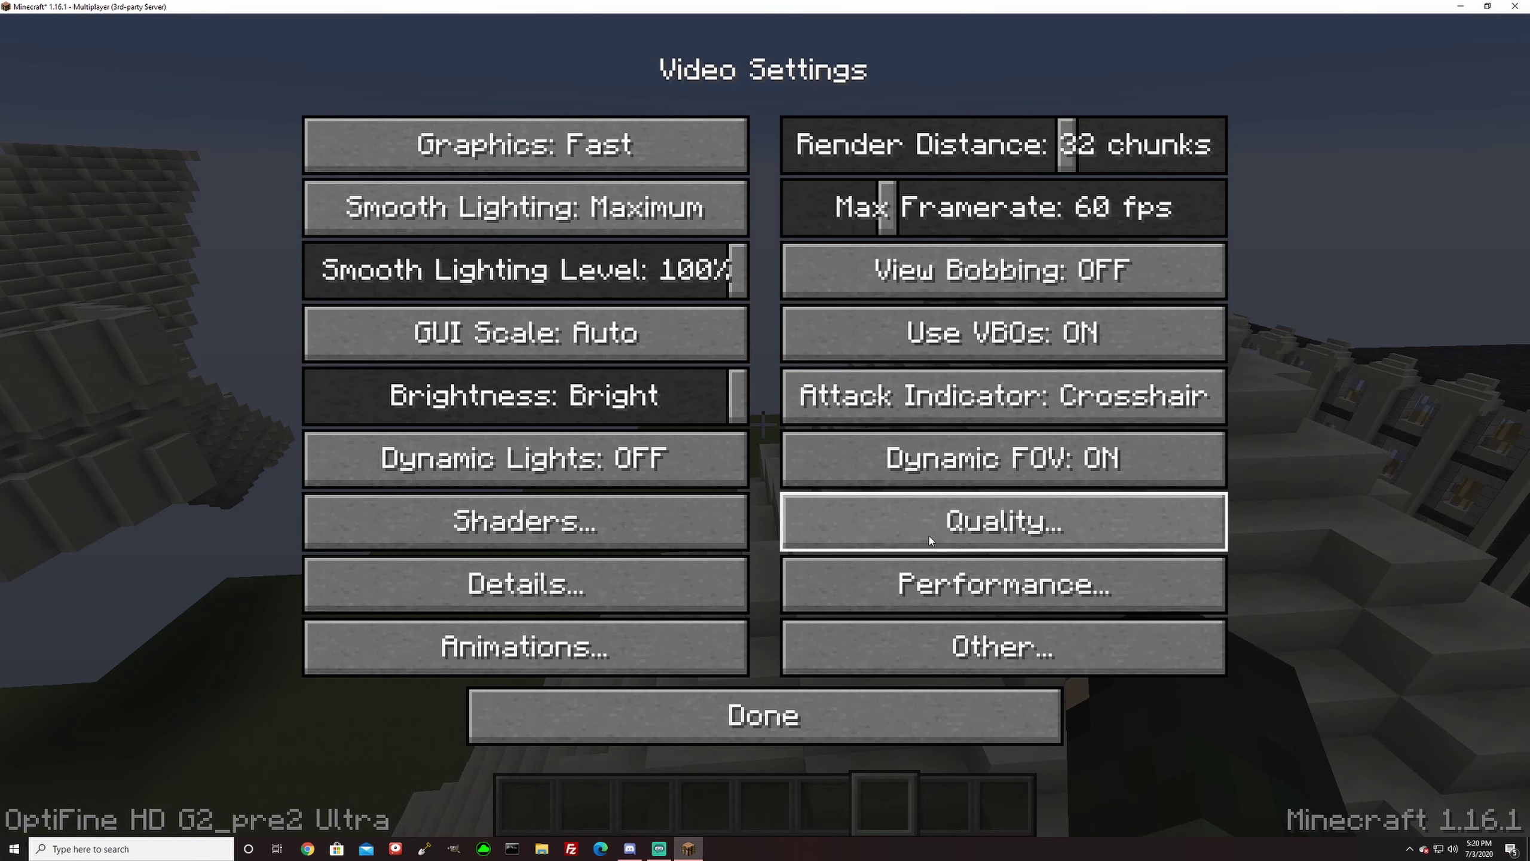
pyautogui.click(930, 541)
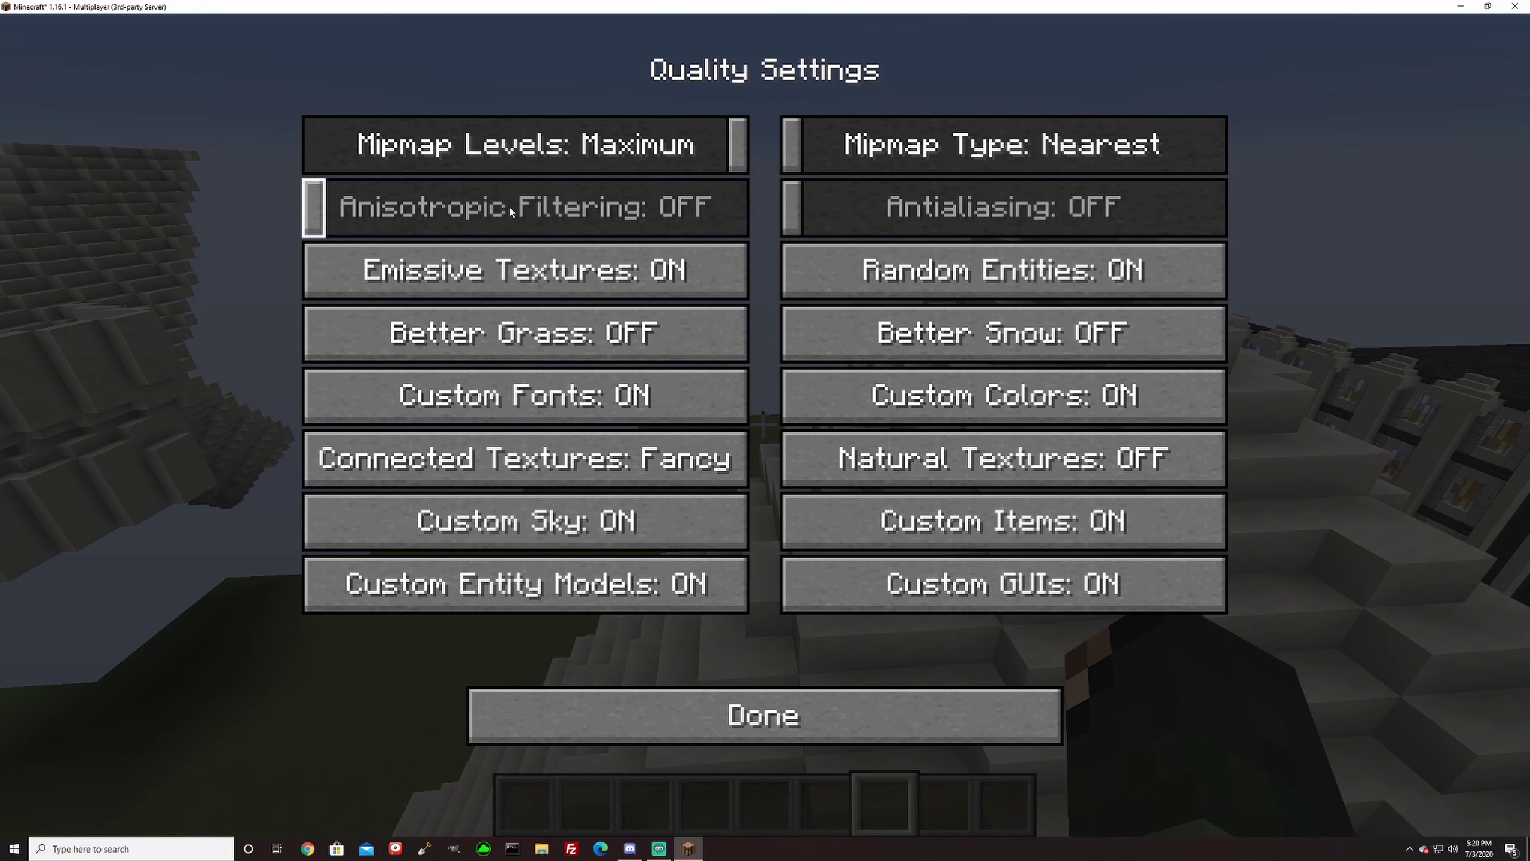
pyautogui.click(734, 732)
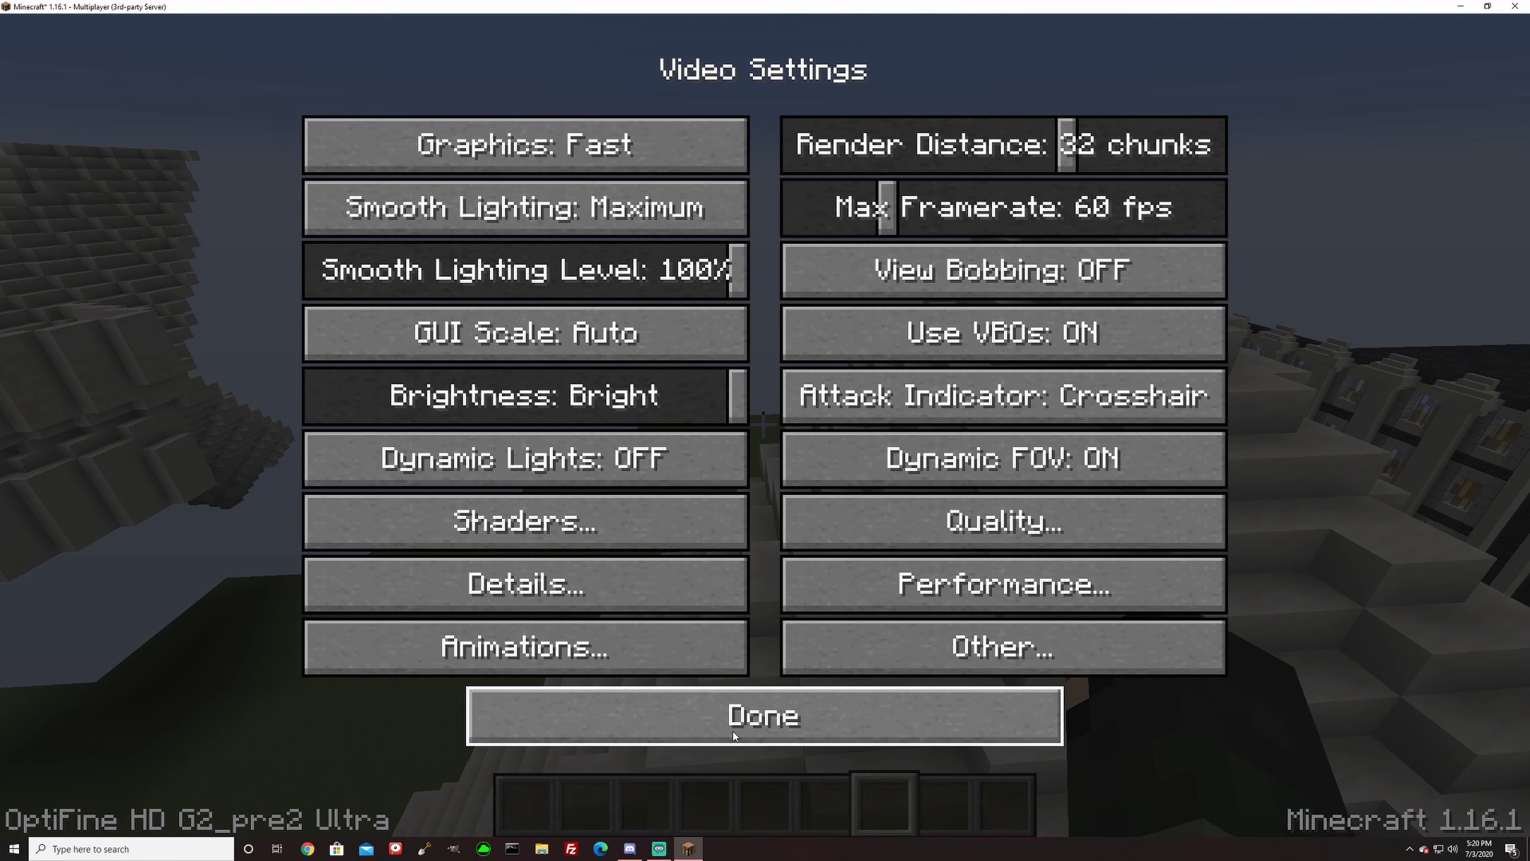
# - Cycle the Trees option in Detail Settings through Default, Fast and Smart back to Fancy
pyautogui.click(533, 566)
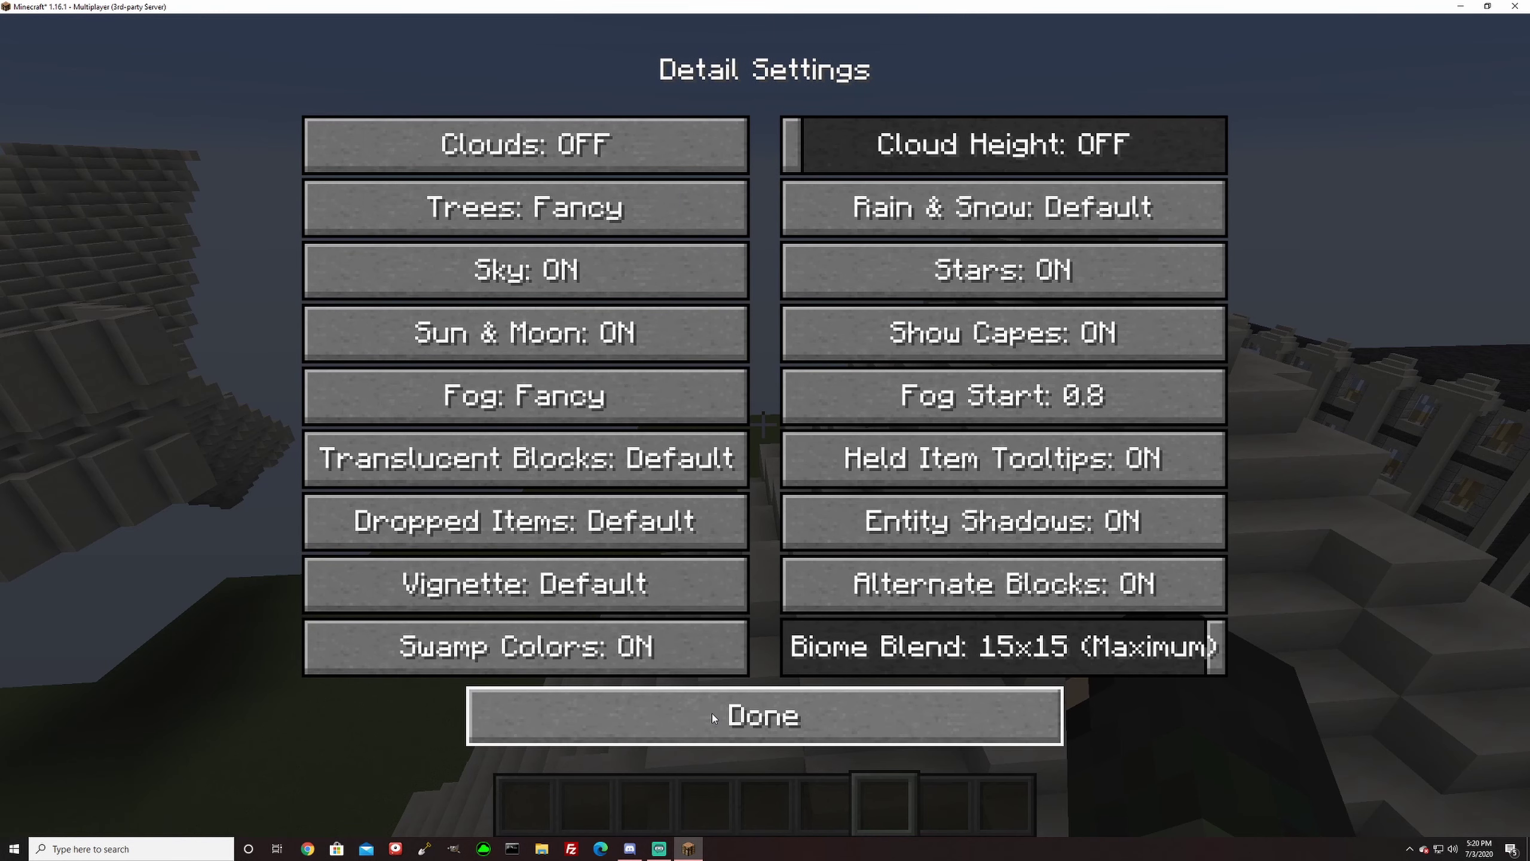
pyautogui.click(511, 228)
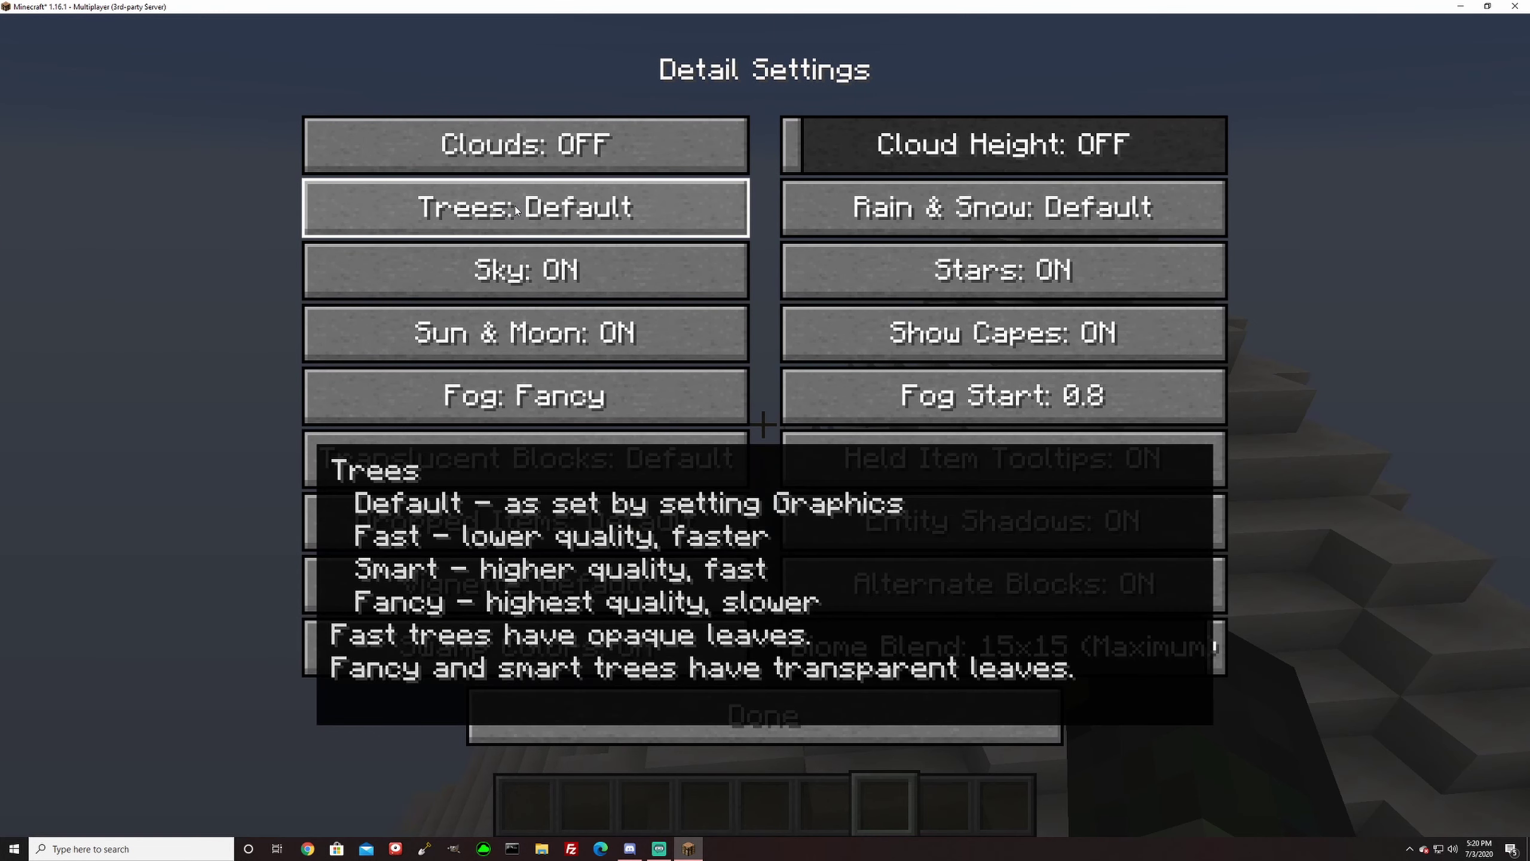
pyautogui.click(511, 228)
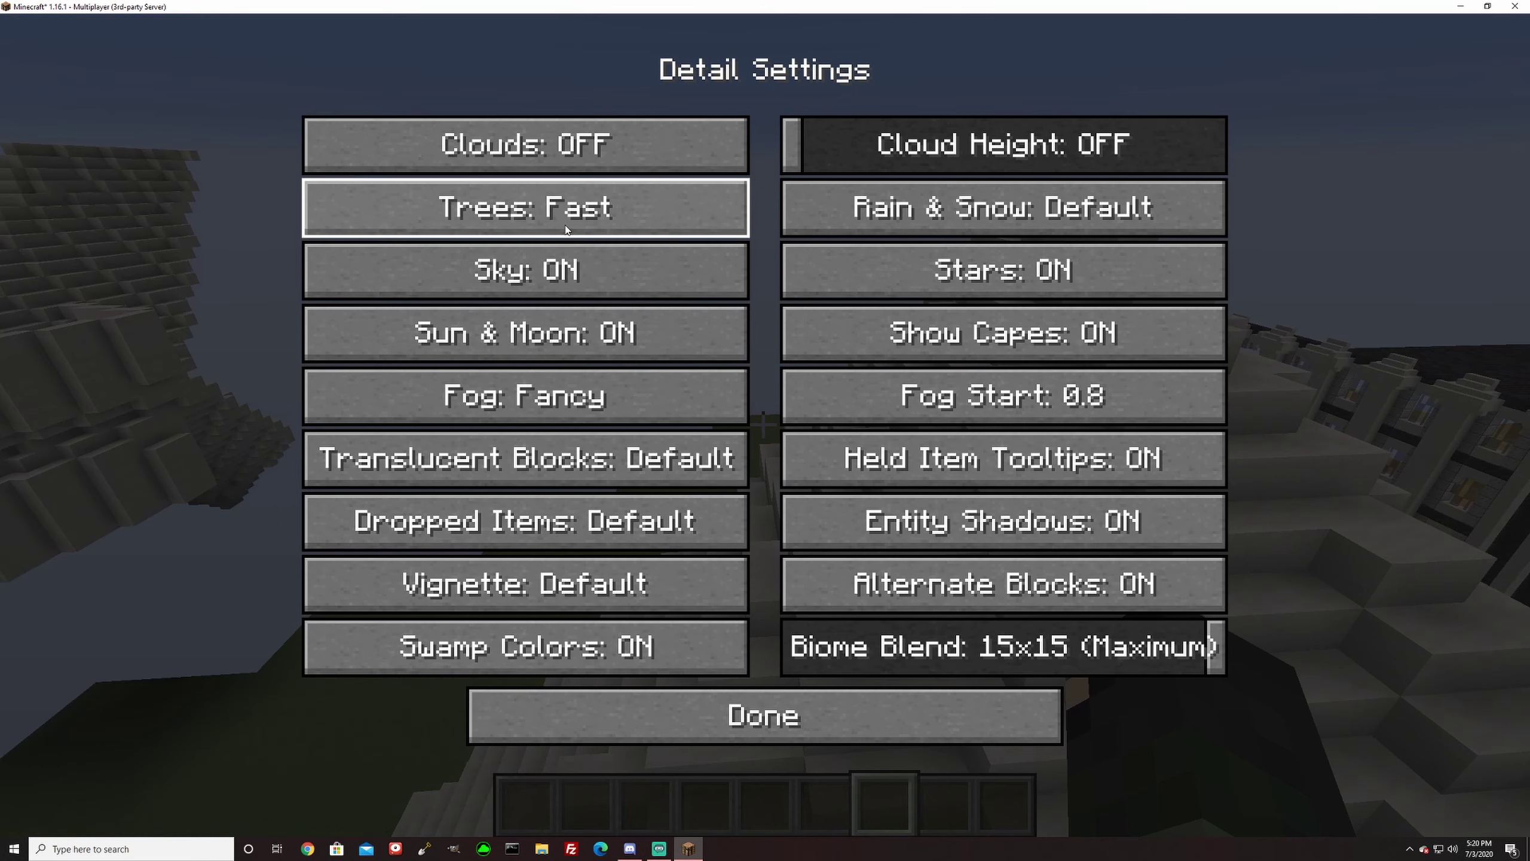
pyautogui.click(646, 214)
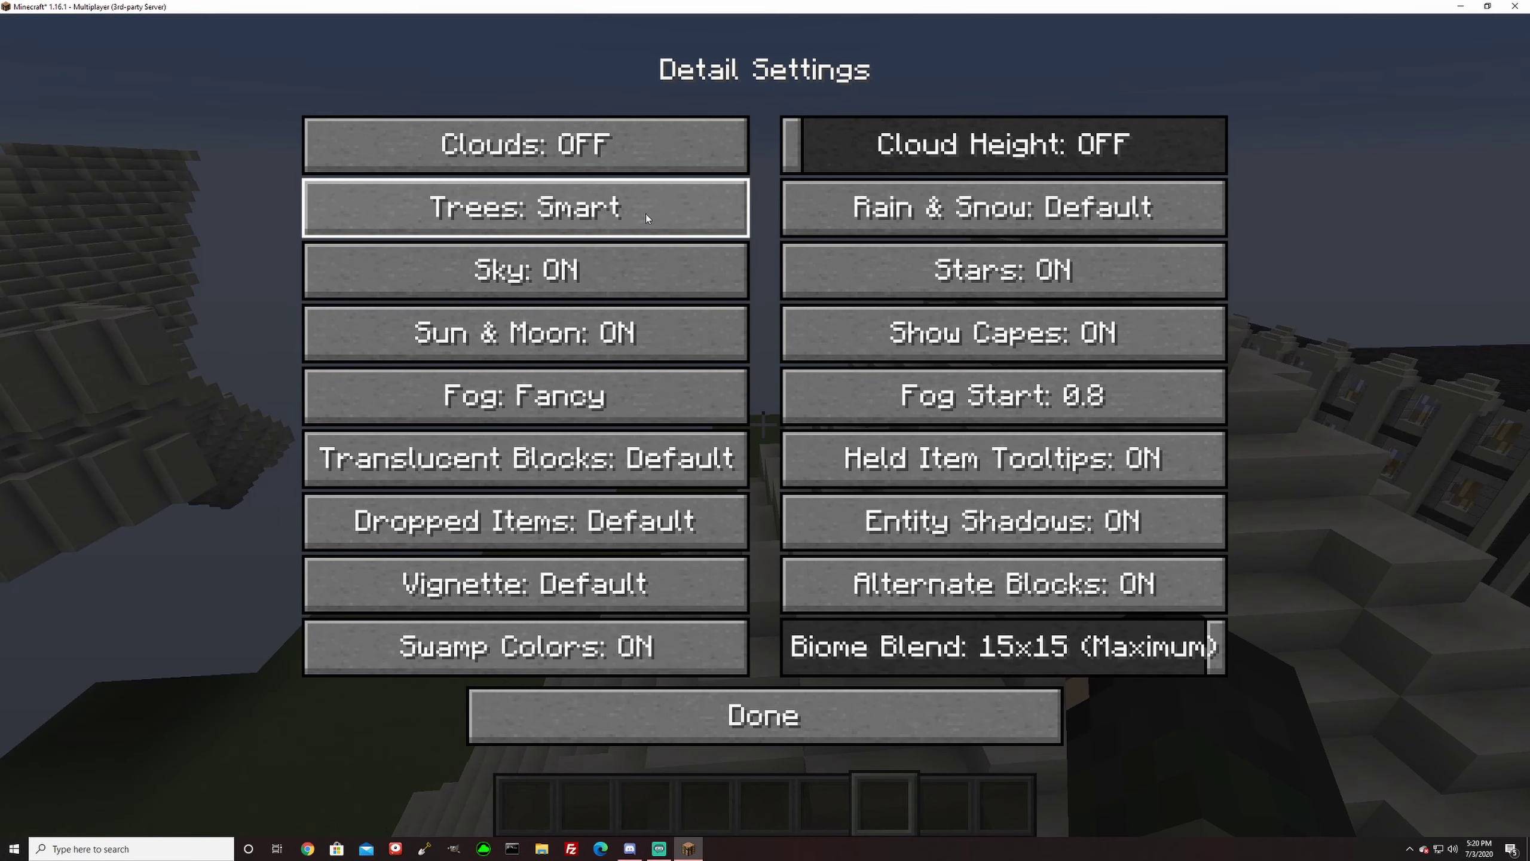
pyautogui.click(646, 214)
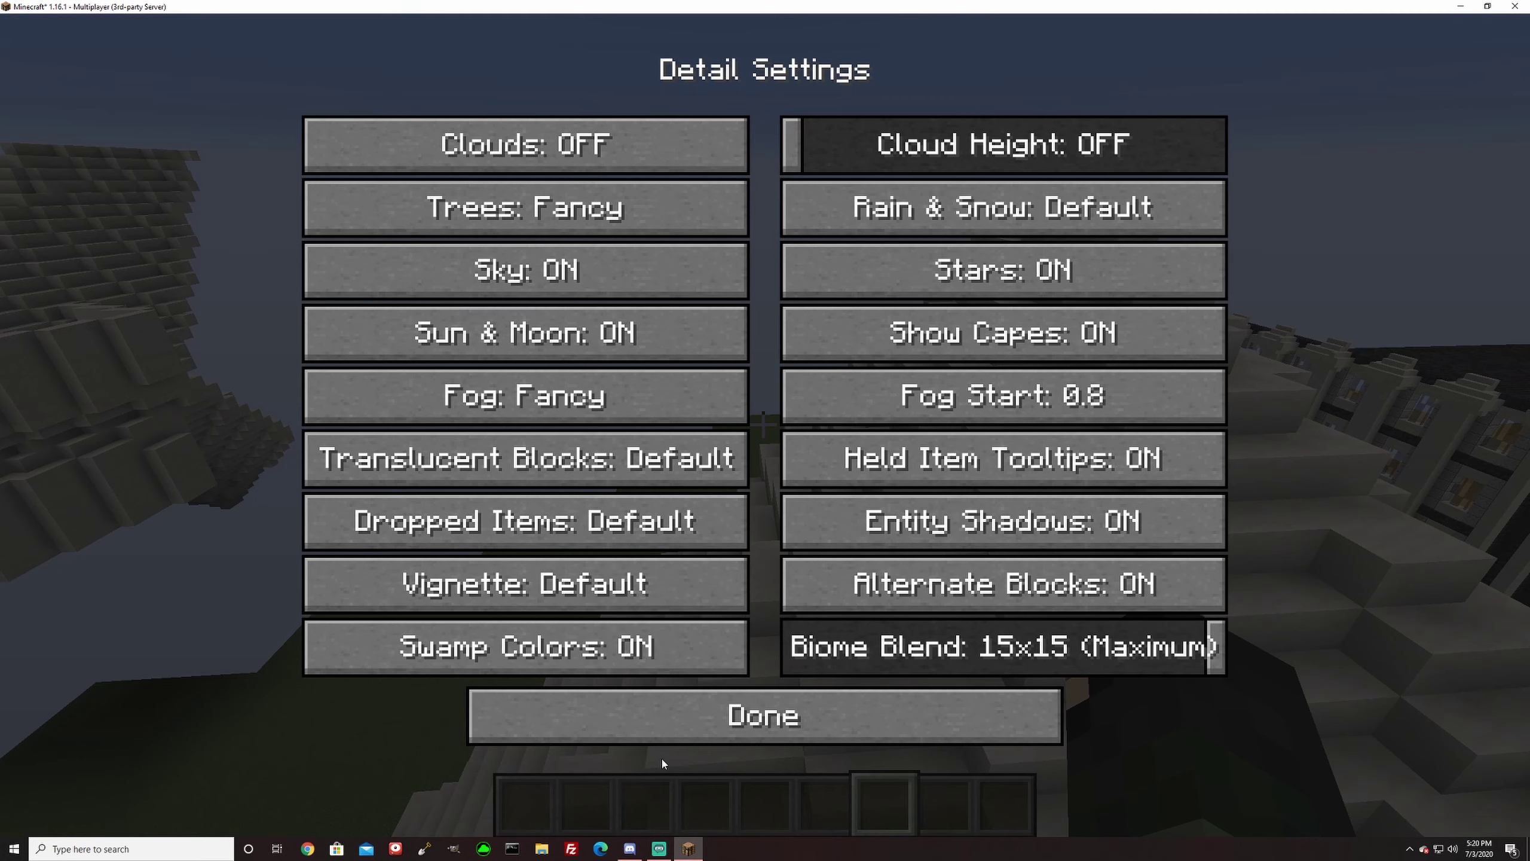
pyautogui.click(710, 698)
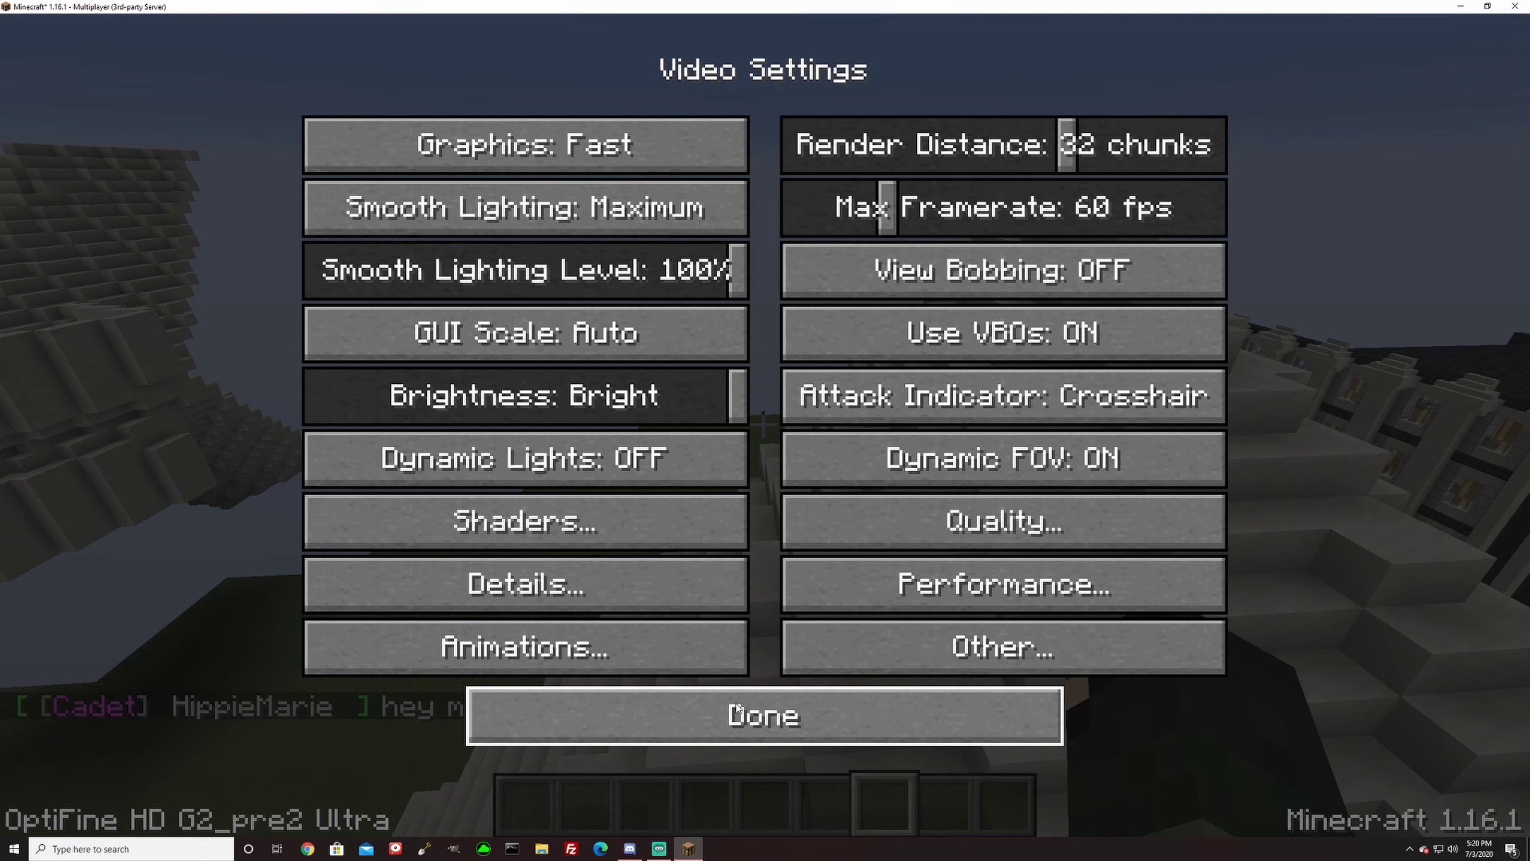
# - Close the Minecraft game window
pyautogui.click(1525, 5)
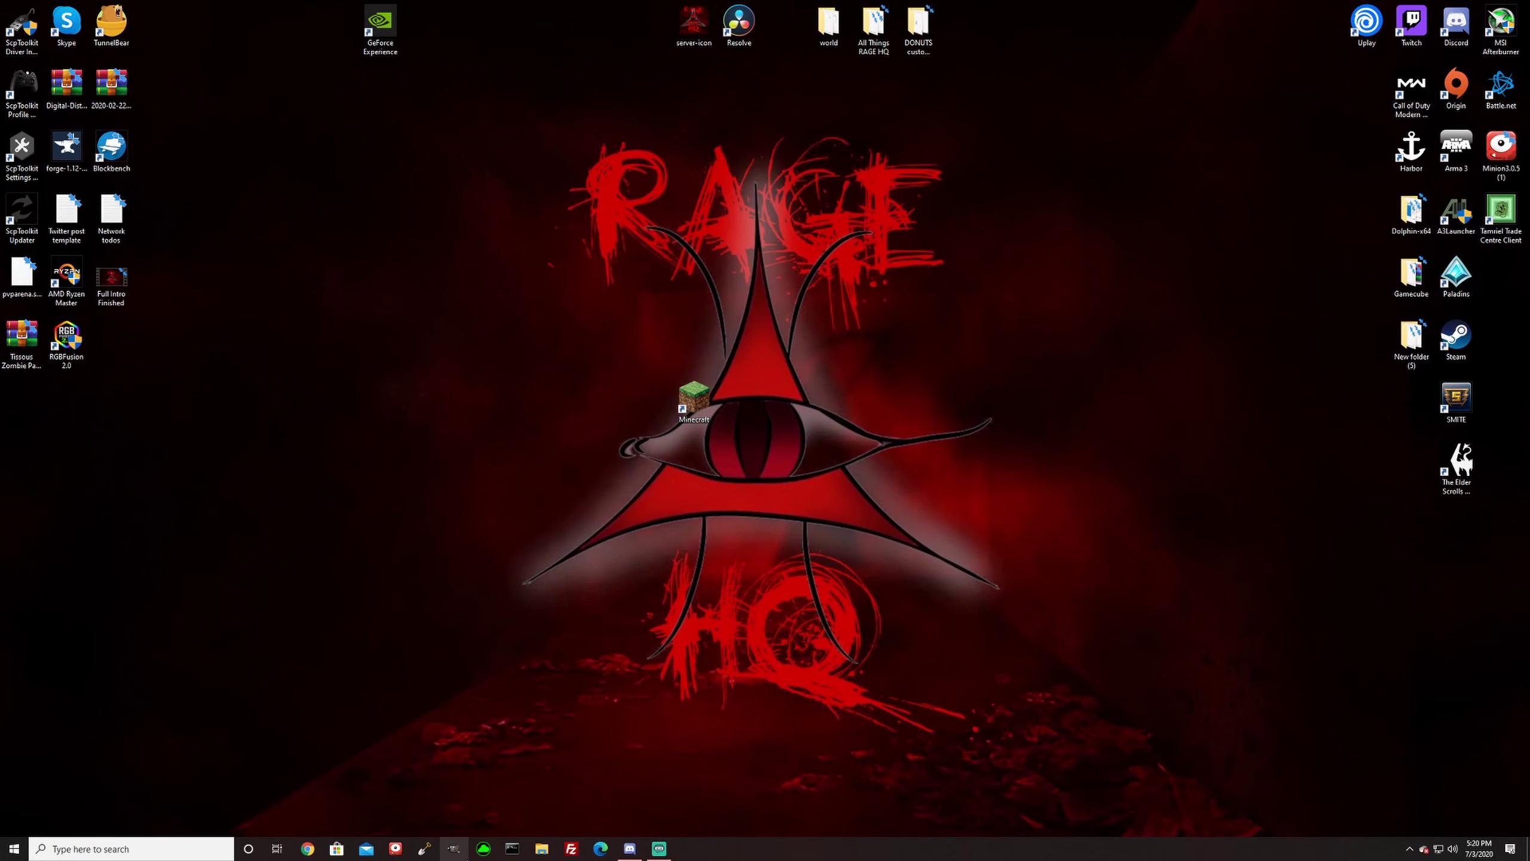